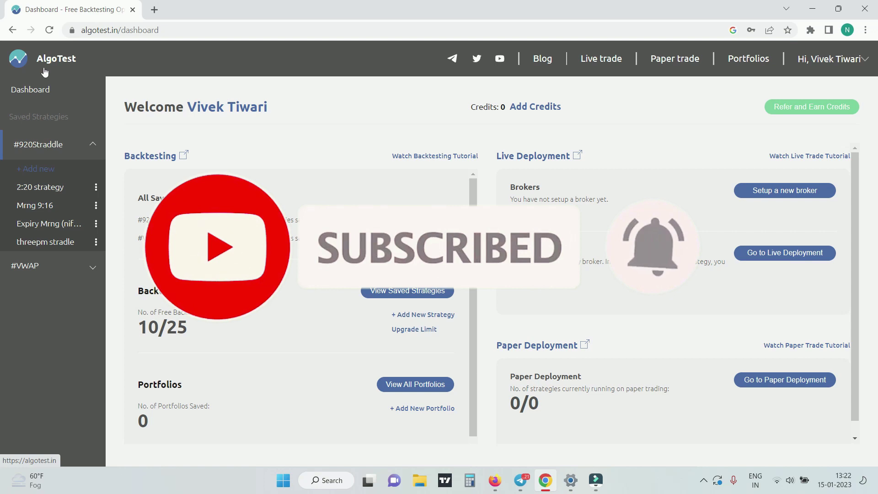
# Examine the strategies saved under #920Straddle and the saved strategies overview on the dashboard.
pyautogui.click(93, 144)
pyautogui.click(93, 145)
pyautogui.click(93, 147)
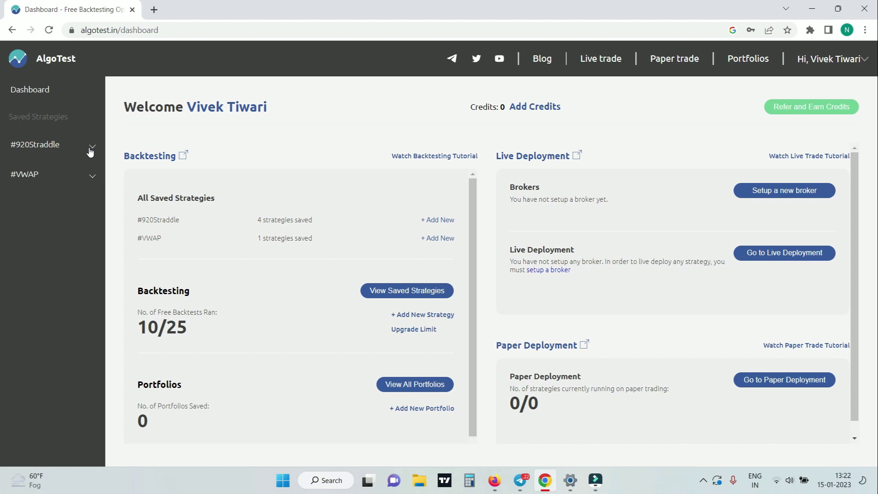
pyautogui.click(88, 150)
pyautogui.click(87, 151)
pyautogui.click(87, 149)
pyautogui.click(85, 150)
pyautogui.click(85, 149)
pyautogui.click(83, 150)
pyautogui.click(82, 151)
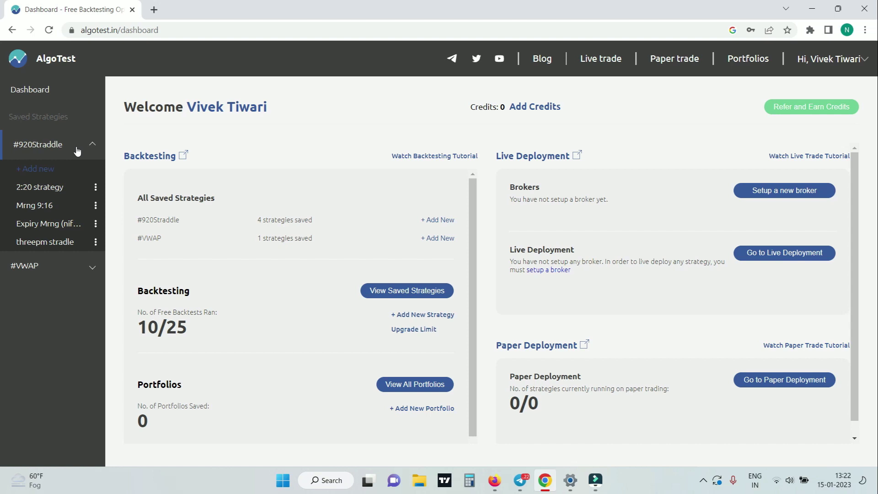
pyautogui.click(78, 151)
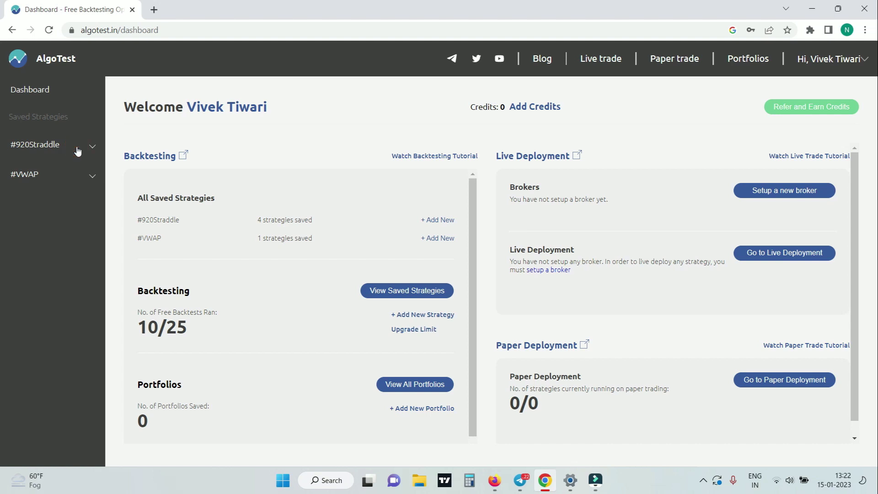
pyautogui.scroll(-1, 265, 235)
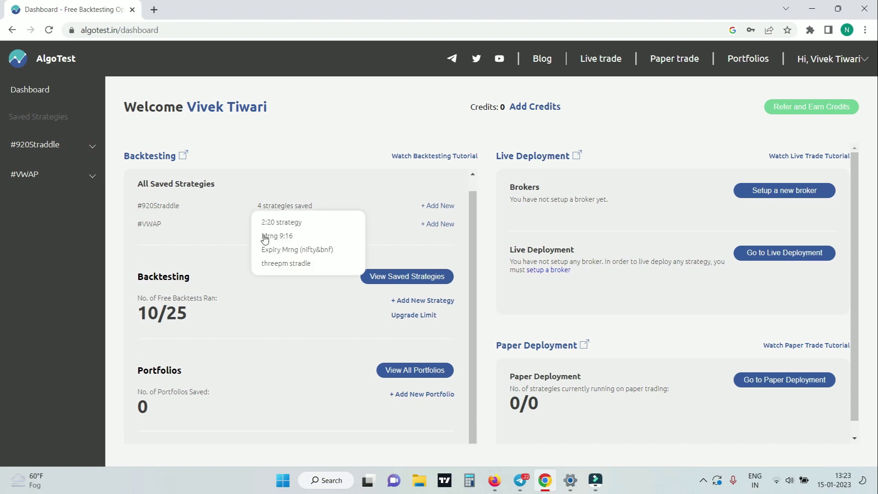
pyautogui.scroll(1, 265, 316)
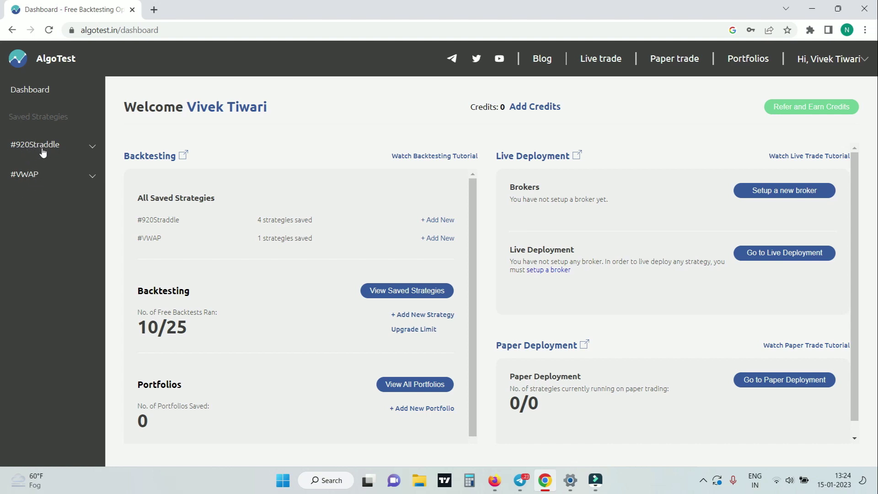
# Examine the strategies saved in the #VWAP group and collapse the group again.
pyautogui.click(40, 174)
pyautogui.click(40, 175)
pyautogui.click(40, 173)
pyautogui.click(42, 176)
pyautogui.click(44, 177)
pyautogui.click(44, 180)
pyautogui.click(44, 180)
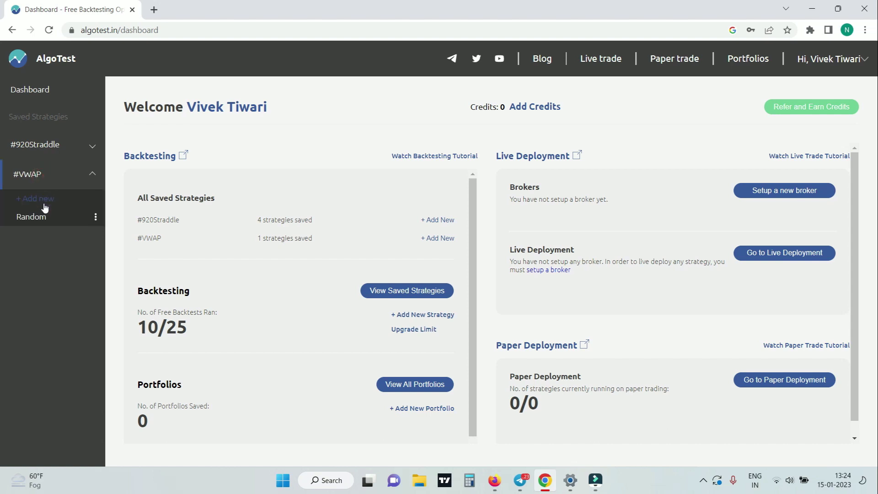
pyautogui.click(39, 174)
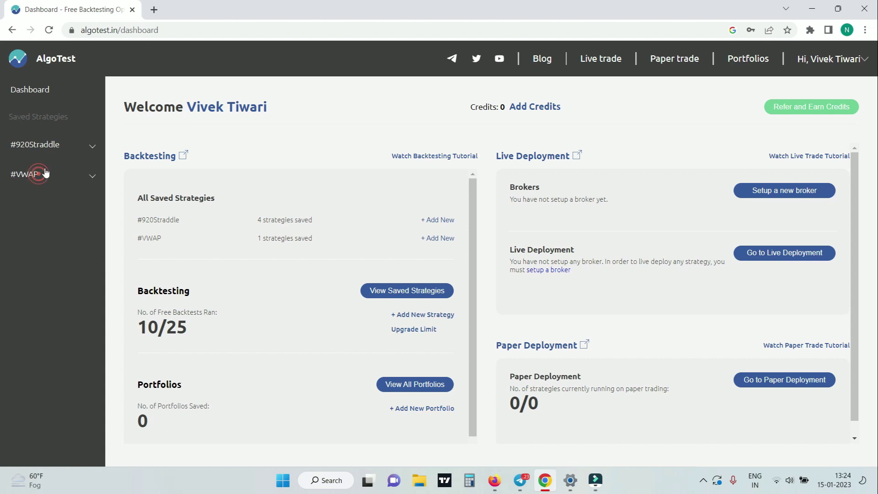
# Expand the #920Straddle group and start a new strategy in it.
pyautogui.click(58, 147)
pyautogui.click(58, 147)
pyautogui.click(55, 149)
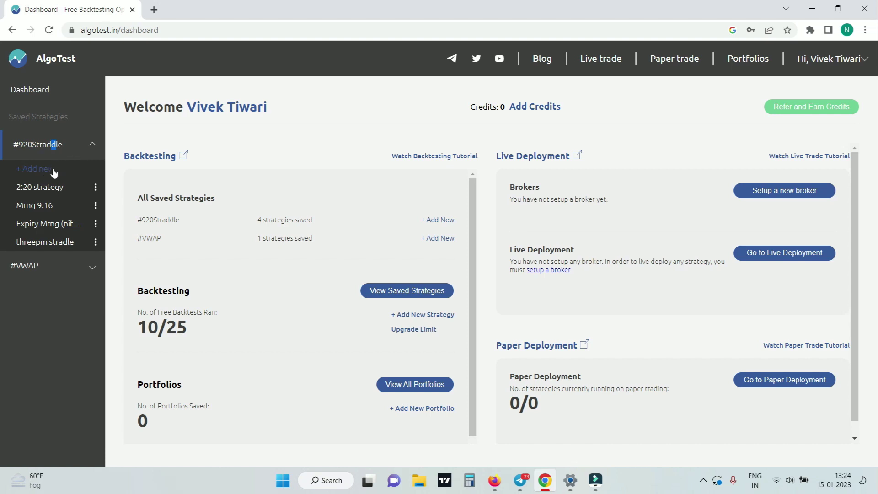
pyautogui.click(75, 147)
pyautogui.click(76, 146)
pyautogui.click(48, 172)
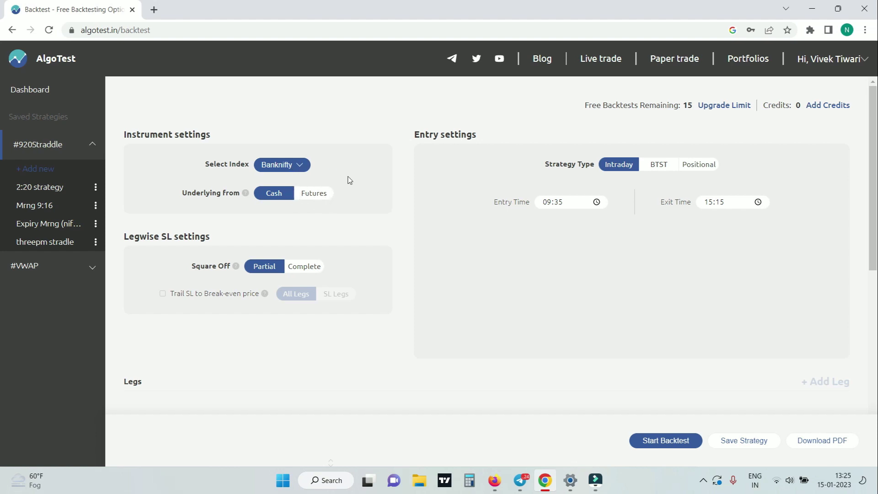
# Review the sections of the backtest form and choose Banknifty as the index in the instrument settings.
pyautogui.scroll(-1, 364, 276)
pyautogui.scroll(-5, 363, 276)
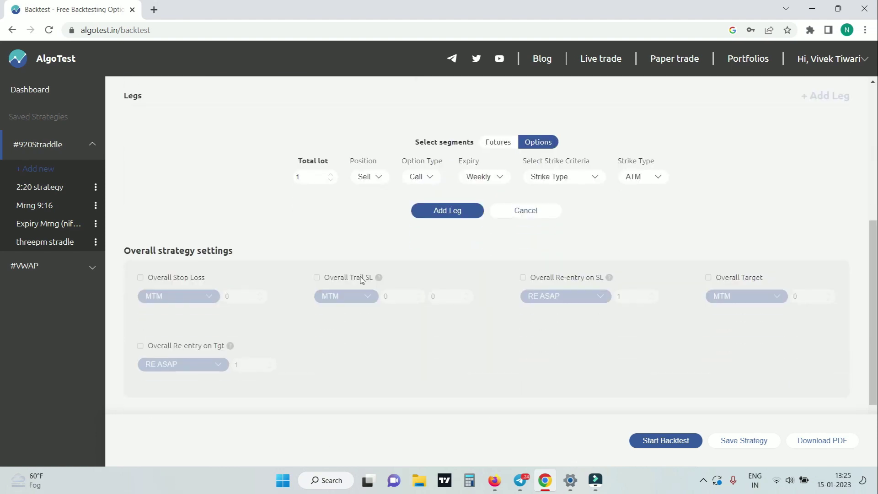
pyautogui.scroll(-2, 361, 280)
pyautogui.scroll(8, 362, 281)
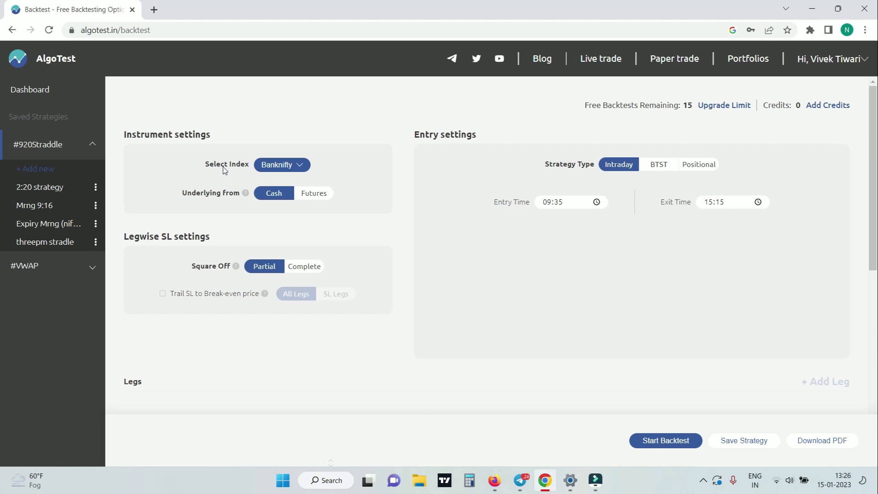
pyautogui.click(283, 166)
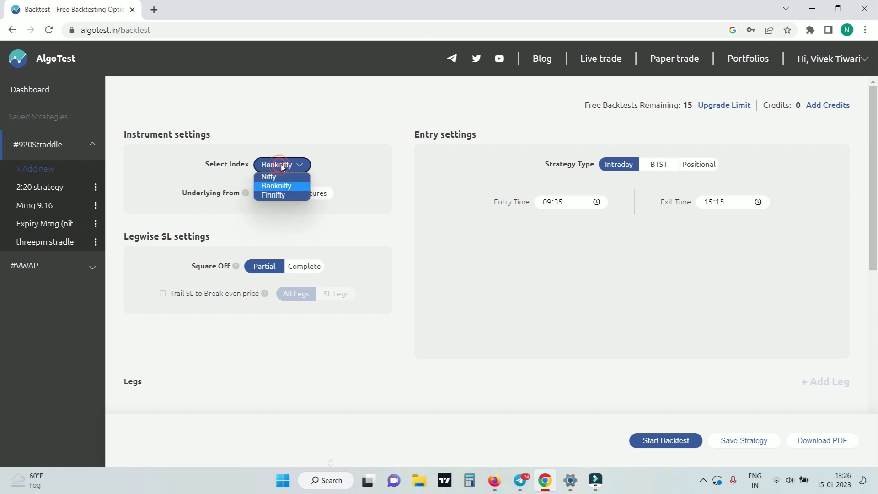
pyautogui.click(291, 186)
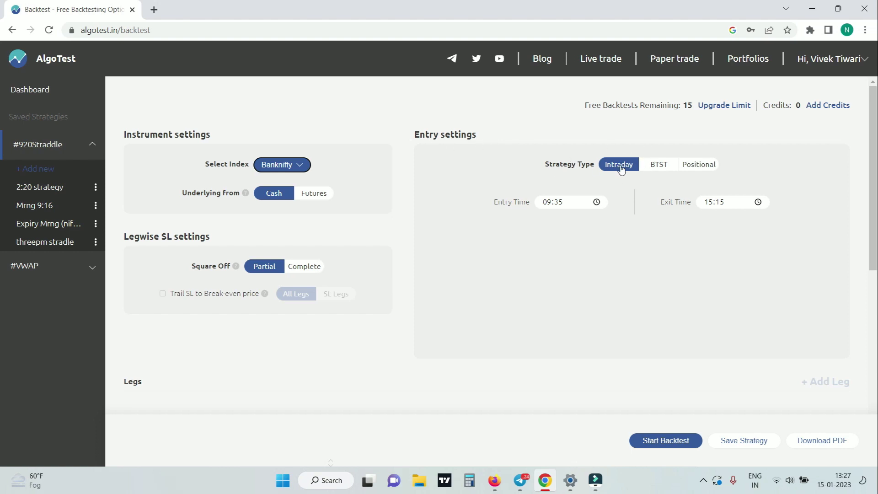
# Try the BTST and Positional strategy types in the entry settings and switch back to Intraday.
pyautogui.click(655, 168)
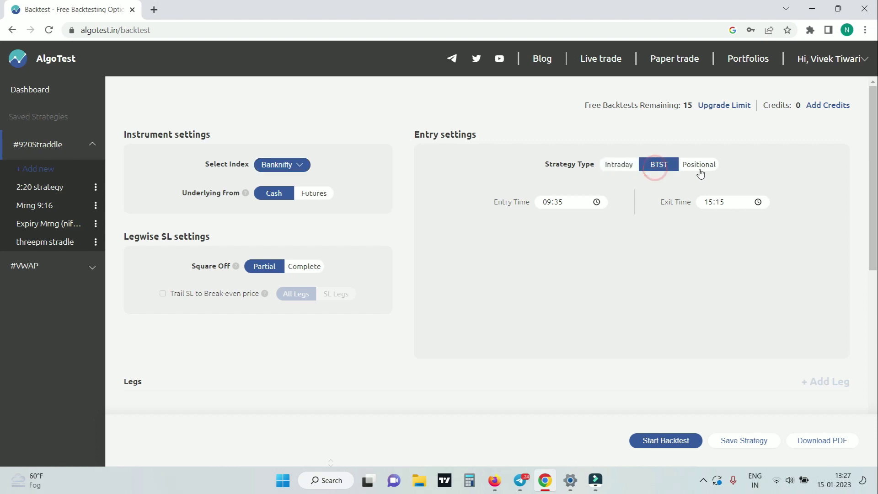
pyautogui.click(699, 170)
pyautogui.click(627, 170)
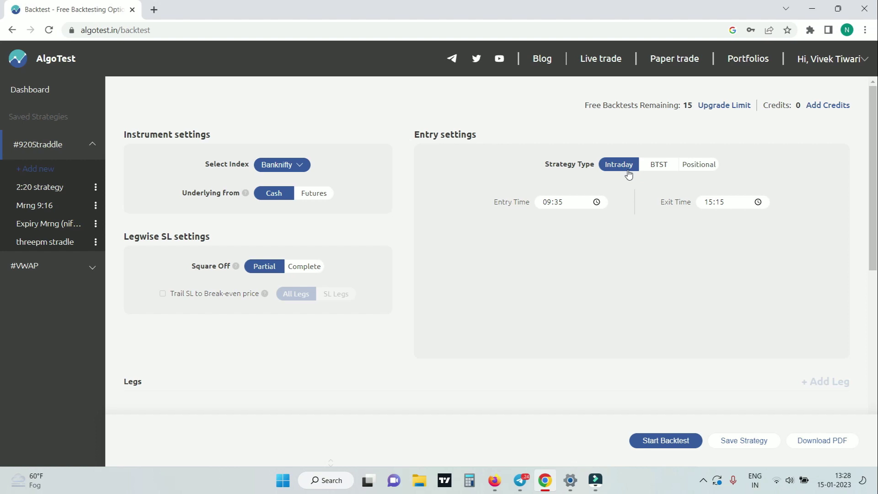
pyautogui.click(660, 170)
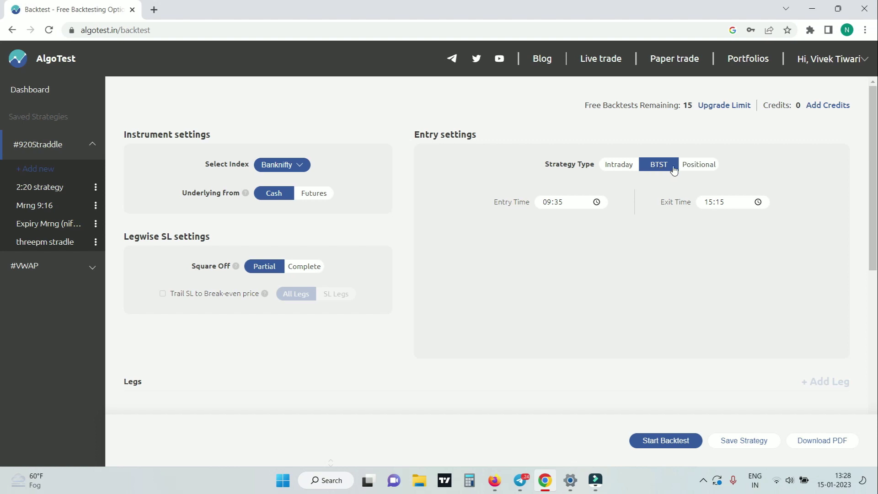
pyautogui.click(688, 169)
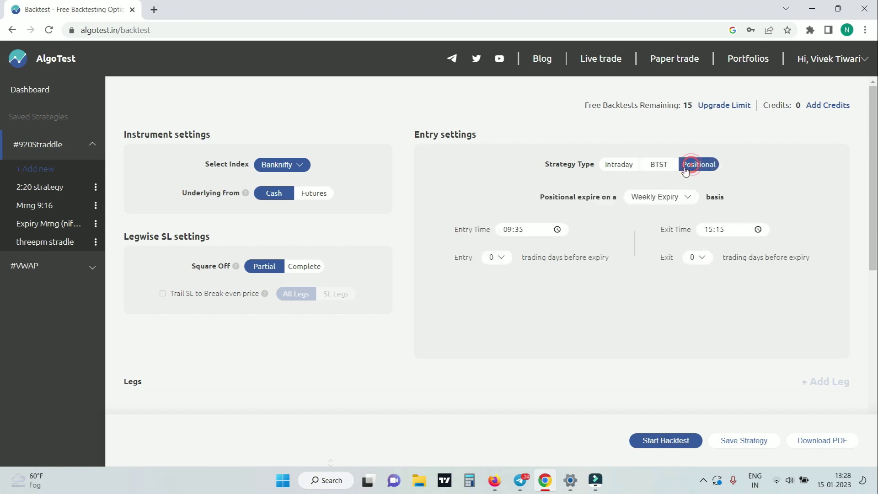
pyautogui.click(619, 168)
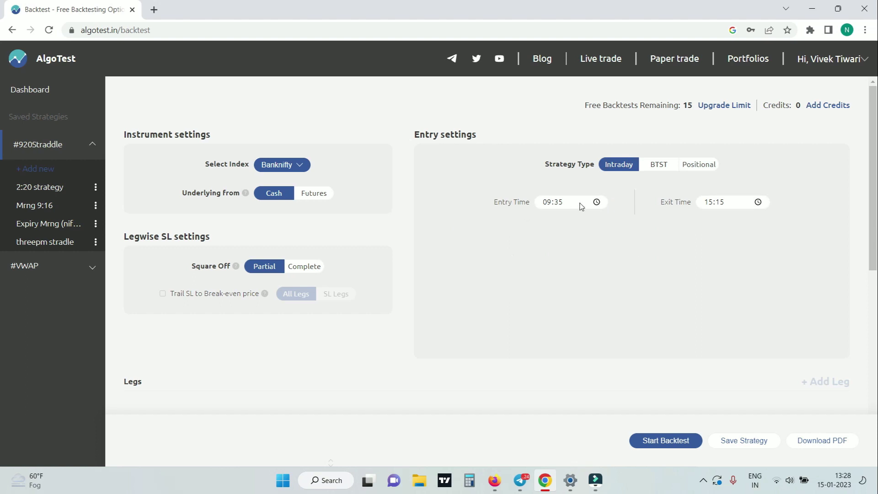
# Set the strategy's entry time to 14:59.
pyautogui.click(597, 202)
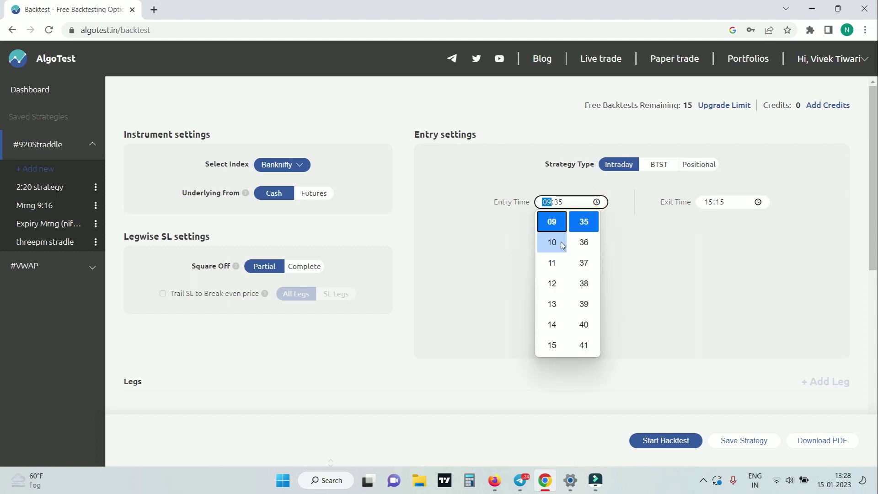
pyautogui.scroll(-3, 552, 268)
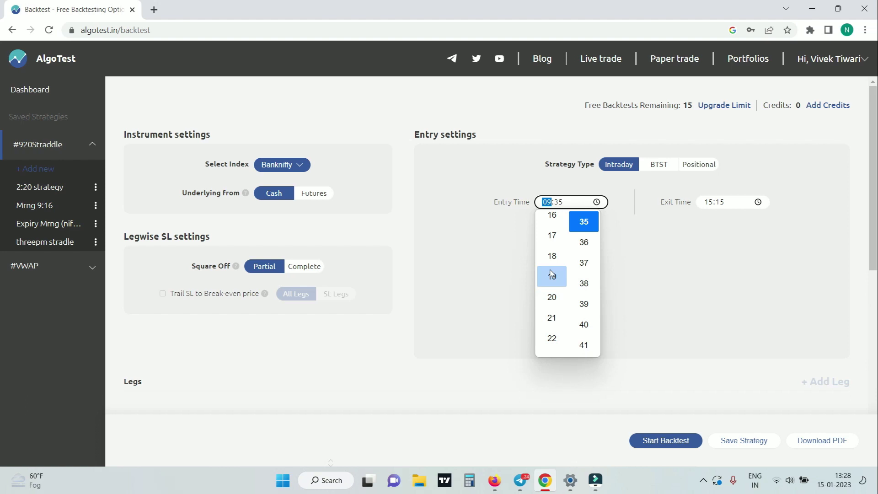
pyautogui.scroll(3, 552, 273)
pyautogui.scroll(-1, 555, 304)
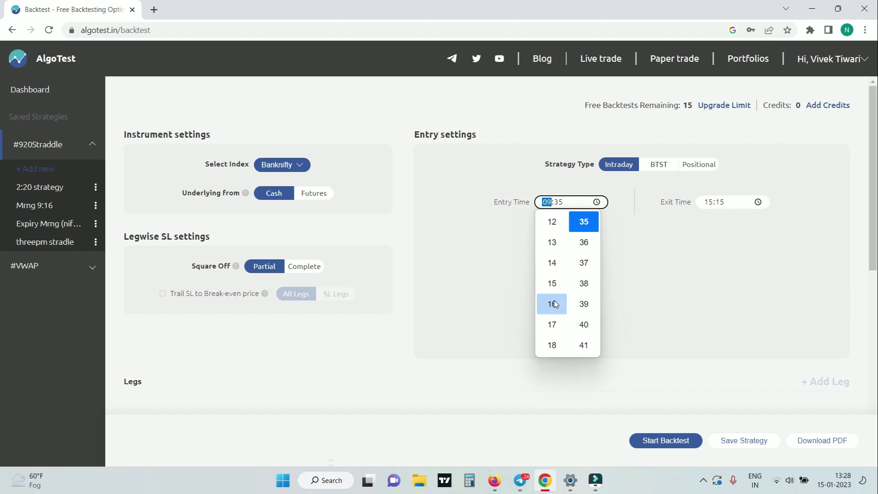
pyautogui.click(553, 263)
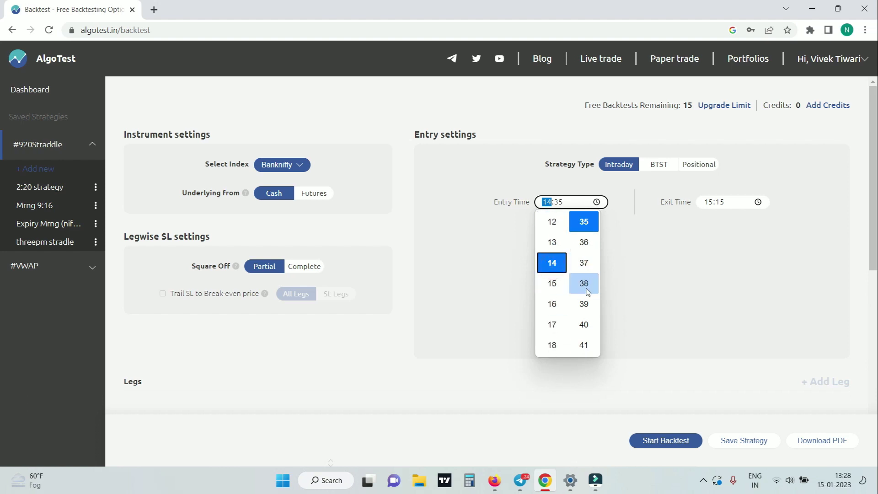
pyautogui.scroll(6, 587, 292)
pyautogui.scroll(-15, 588, 293)
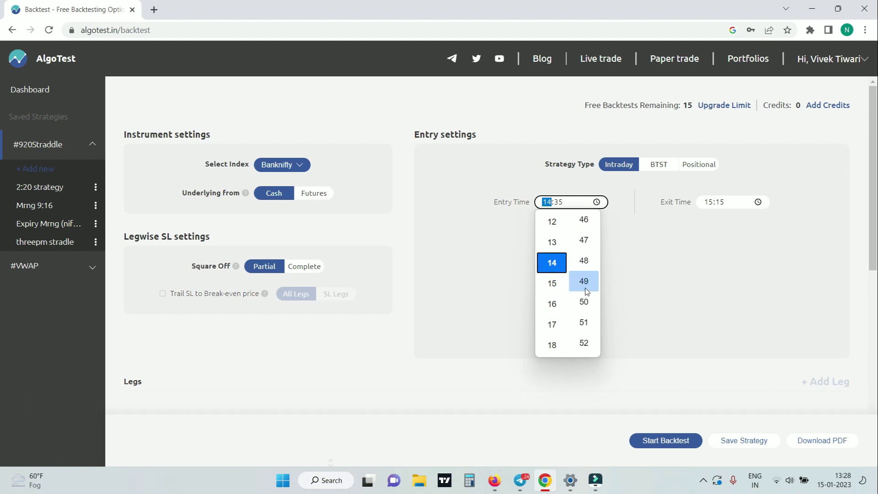
pyautogui.scroll(6, 587, 294)
pyautogui.click(584, 263)
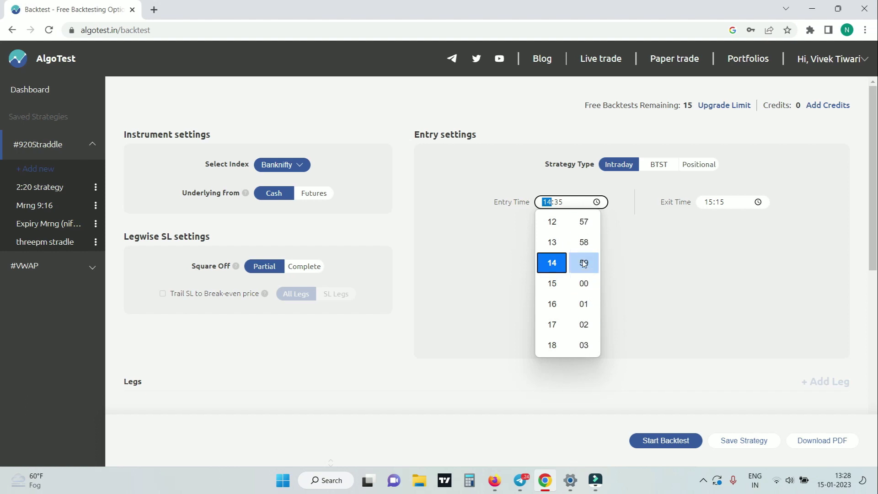
pyautogui.click(590, 205)
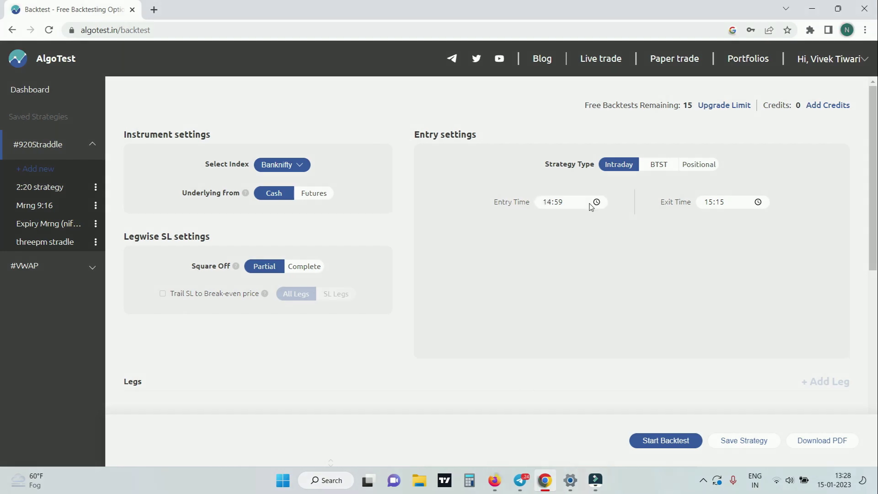
# Set the strategy's exit time to 15:28.
pyautogui.click(729, 202)
pyautogui.click(759, 202)
pyautogui.scroll(-5, 746, 320)
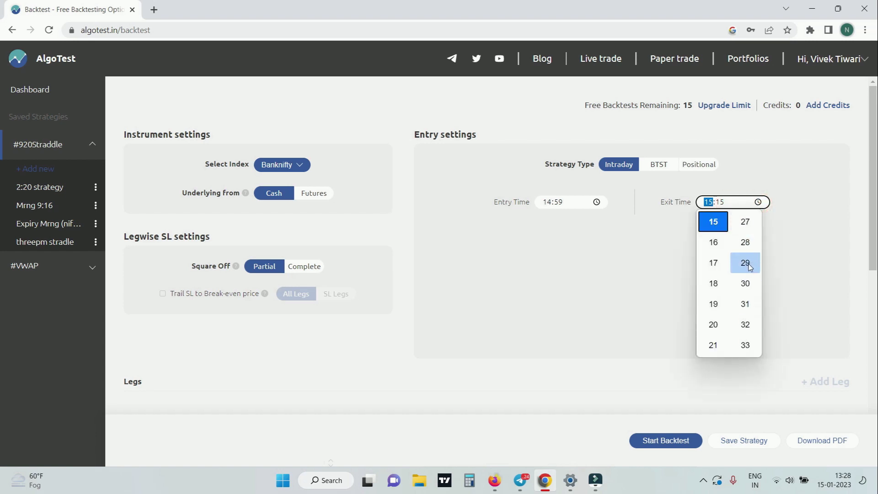
pyautogui.scroll(-1, 750, 260)
pyautogui.click(748, 250)
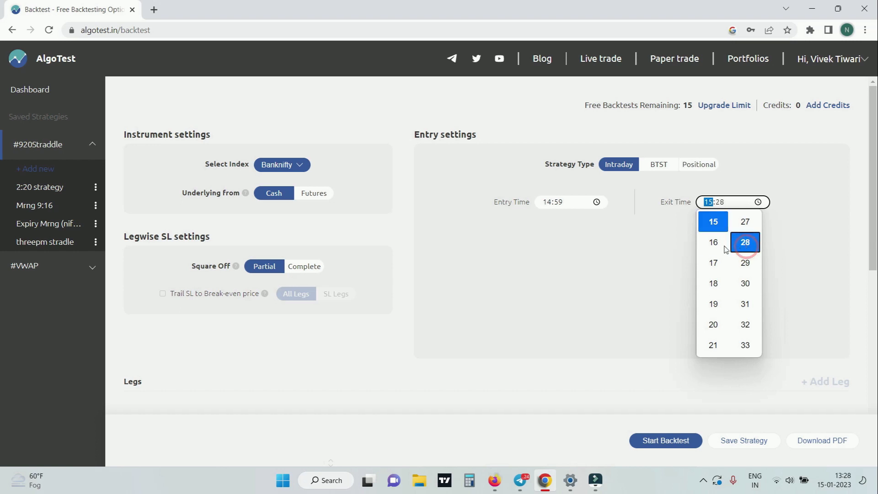
pyautogui.click(676, 257)
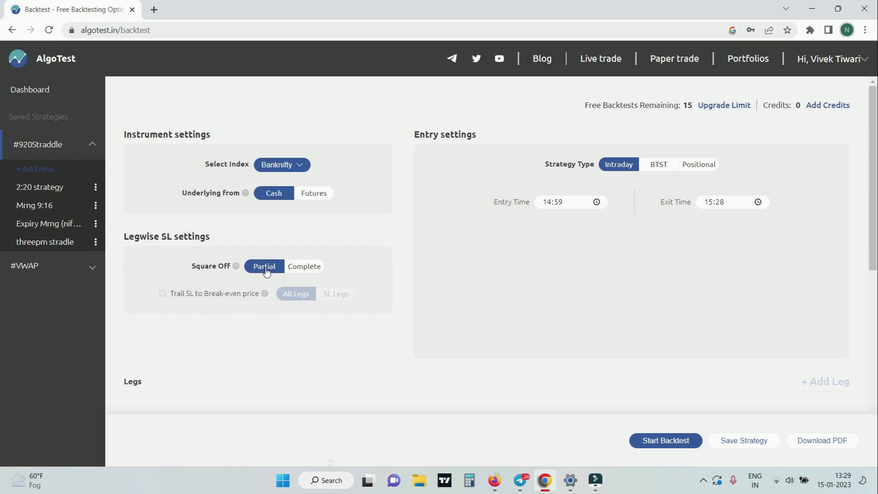
# Try the Complete square-off option in the legwise SL settings and switch back to Partial.
pyautogui.click(306, 274)
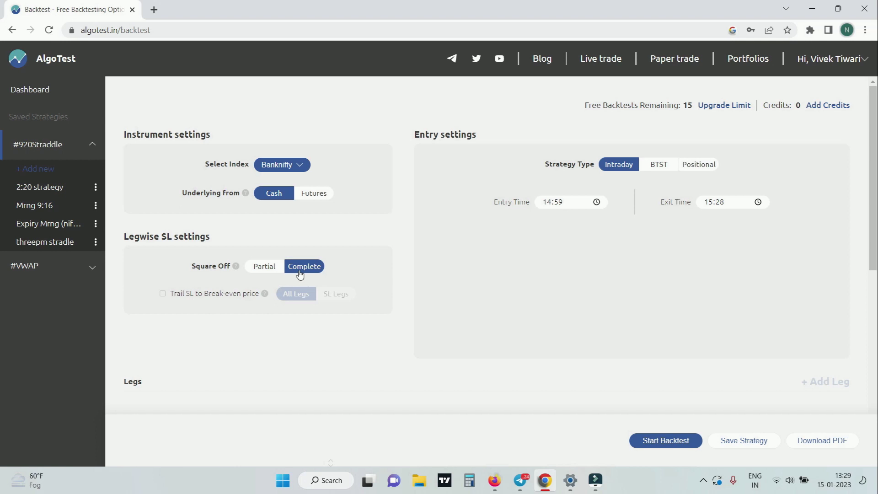
pyautogui.click(259, 271)
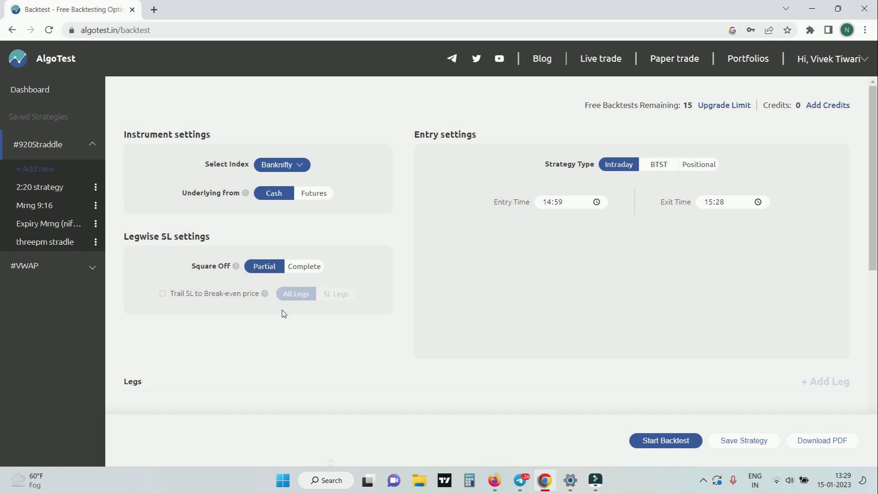
# Set the position of the new options leg to Buy.
pyautogui.scroll(-3, 436, 276)
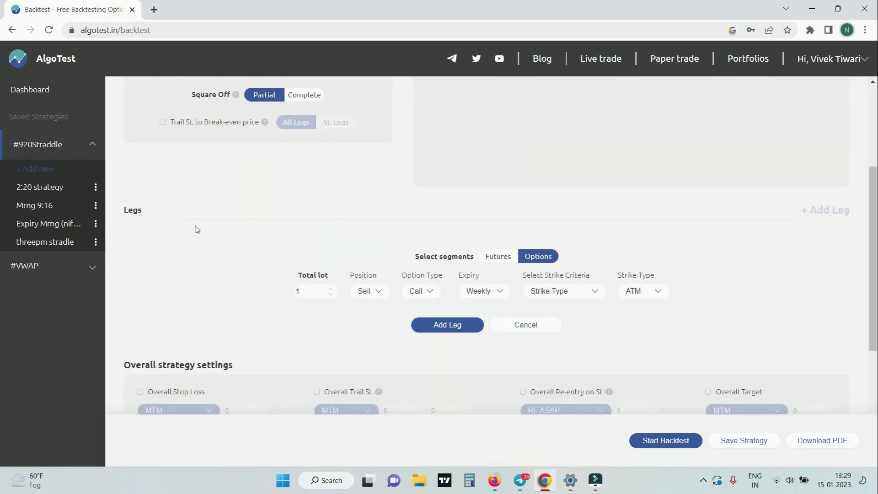
pyautogui.scroll(-1, 430, 244)
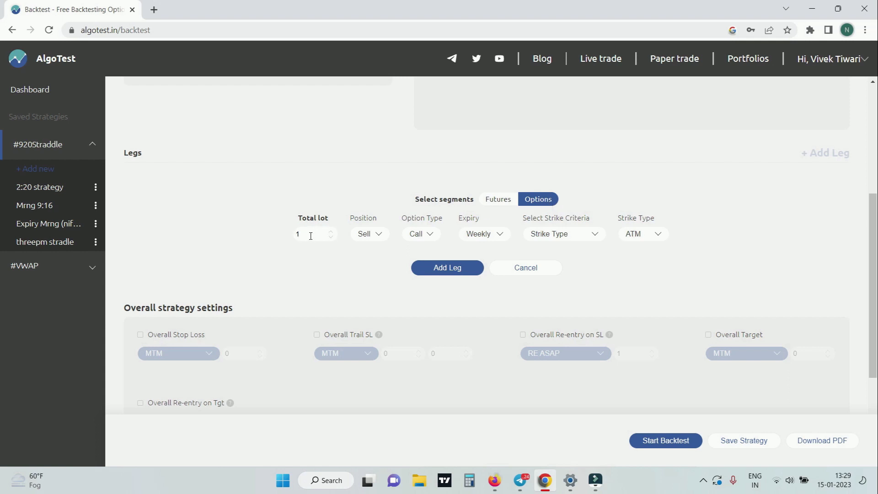
pyautogui.doubleClick(327, 236)
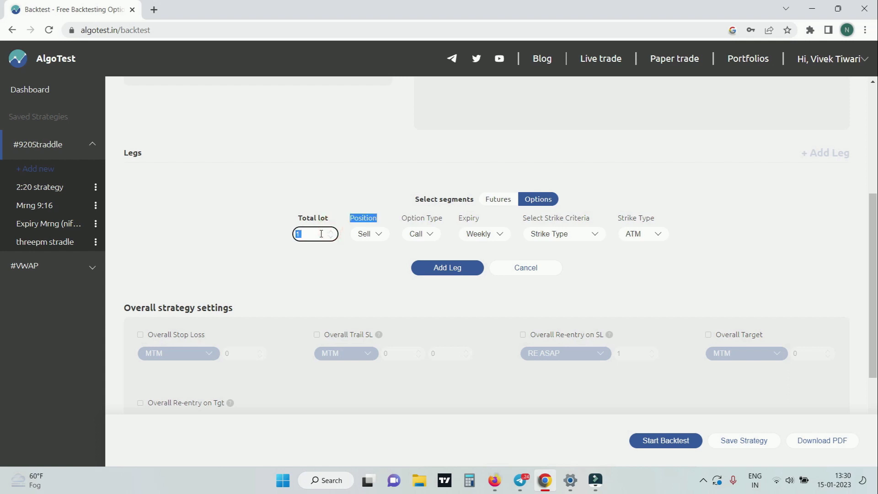
pyautogui.click(366, 250)
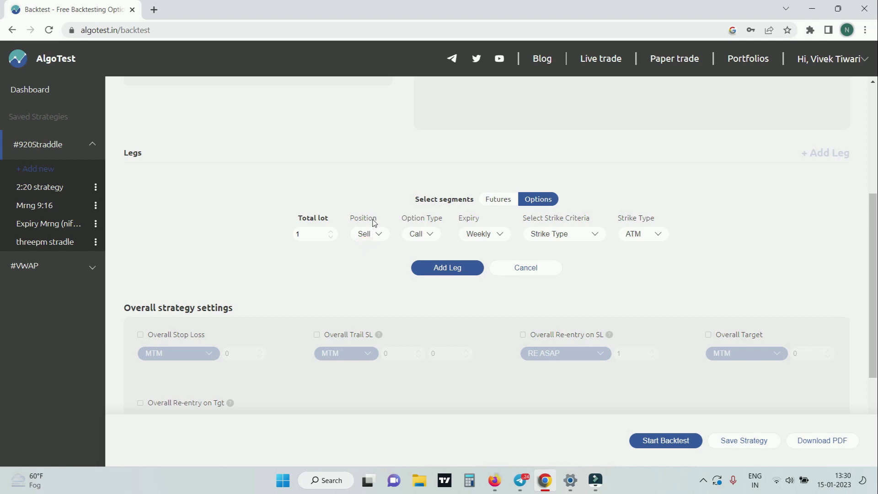
pyautogui.click(375, 234)
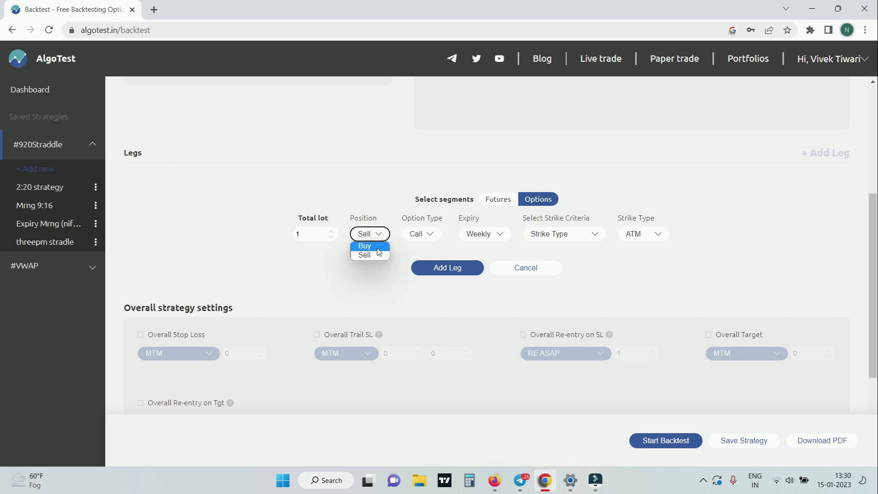
pyautogui.click(378, 249)
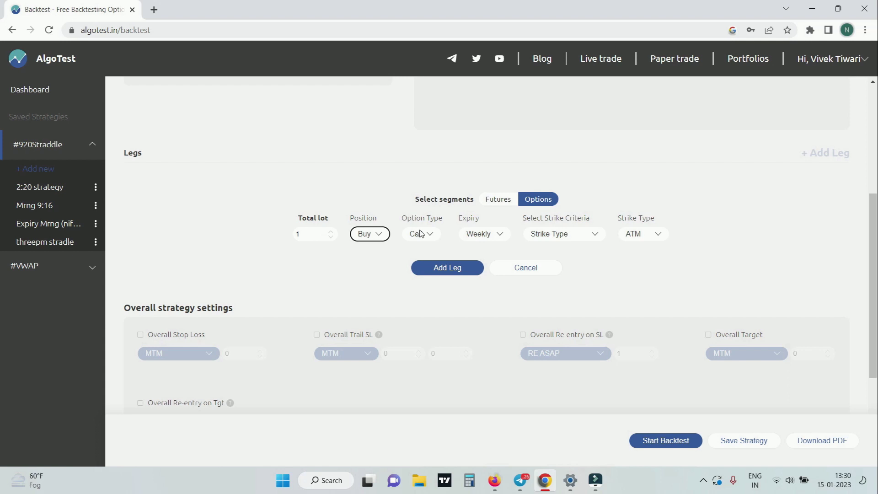
pyautogui.click(377, 238)
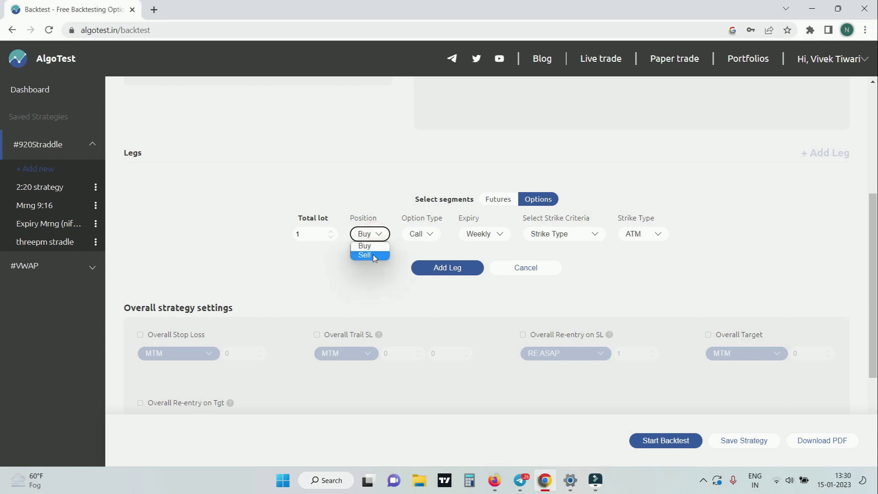
pyautogui.click(369, 247)
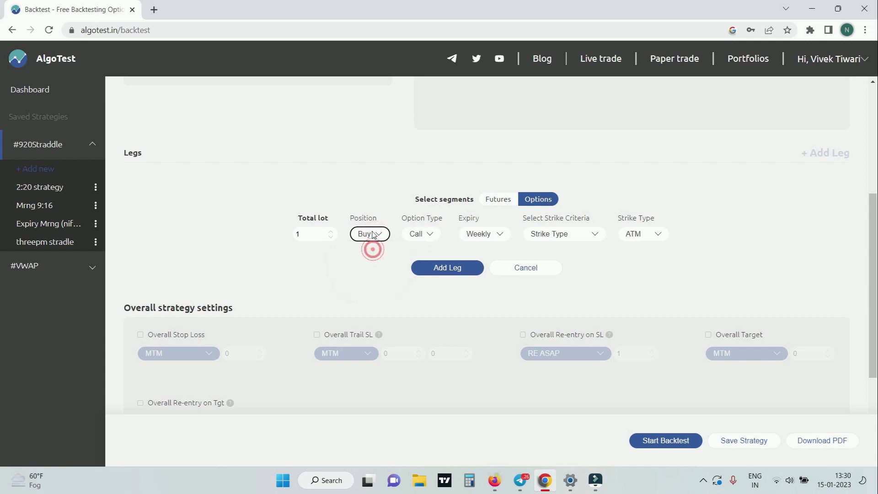
# Choose the Call option type, Weekly expiry and Strike Type criteria with an ATM strike for the leg.
pyautogui.click(429, 234)
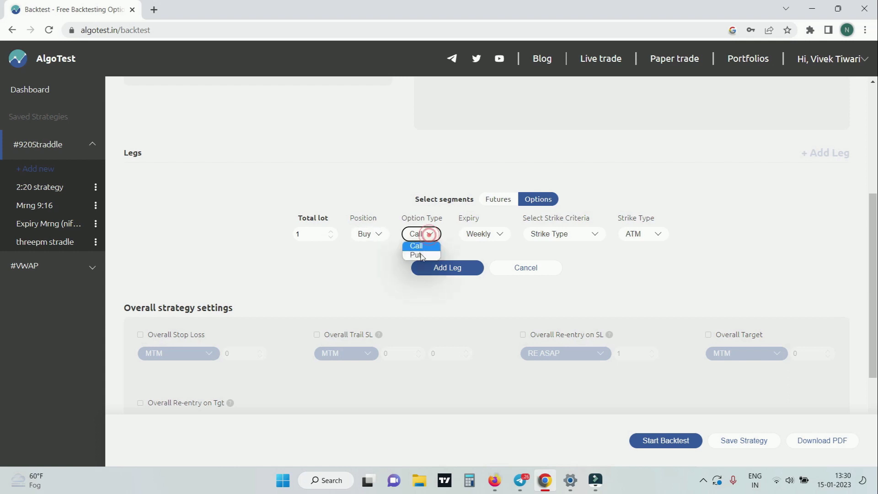
pyautogui.click(420, 246)
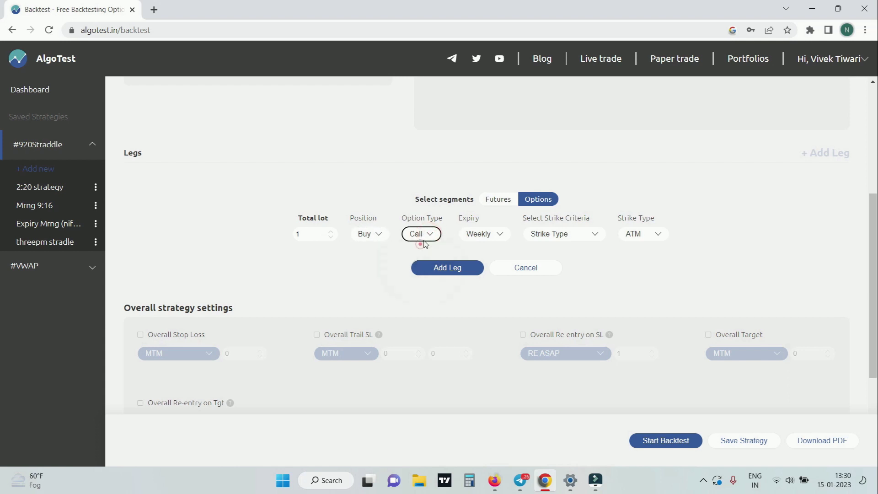
pyautogui.click(492, 234)
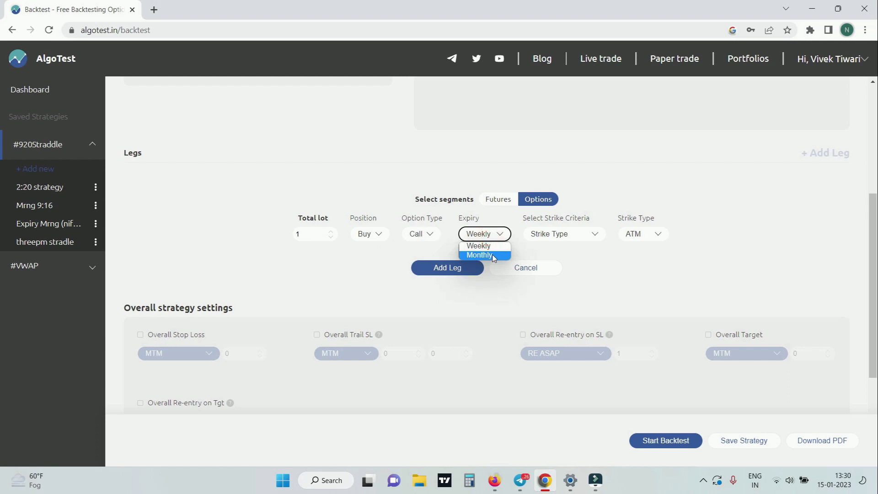
pyautogui.click(494, 247)
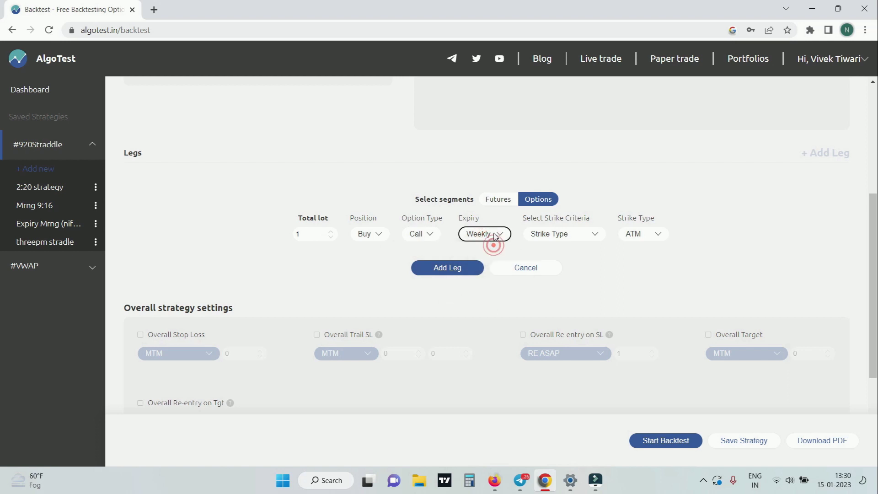
pyautogui.click(563, 234)
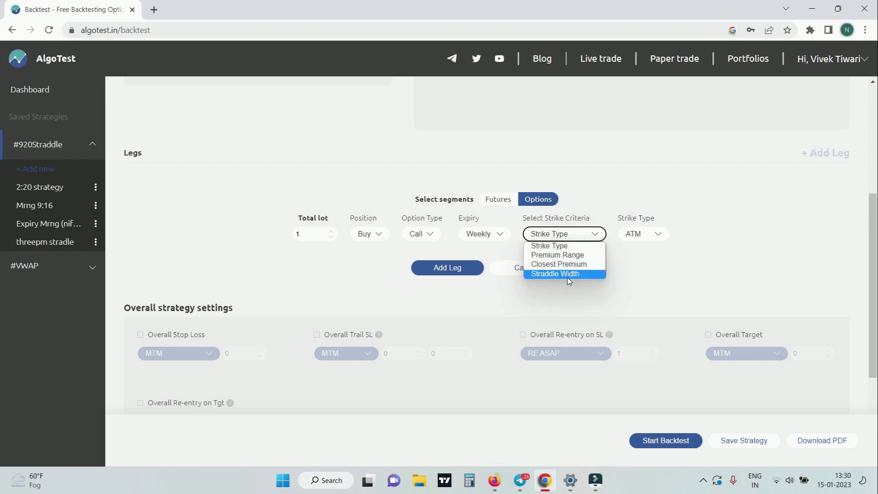
pyautogui.click(555, 245)
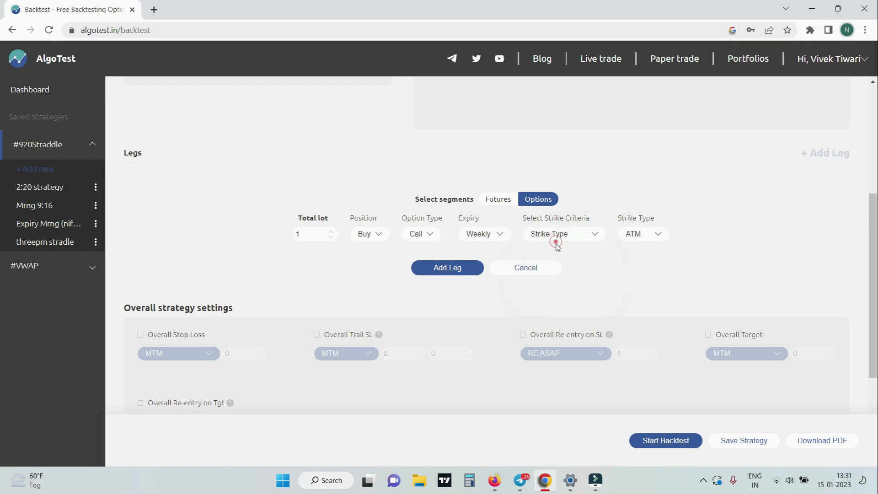
pyautogui.click(635, 239)
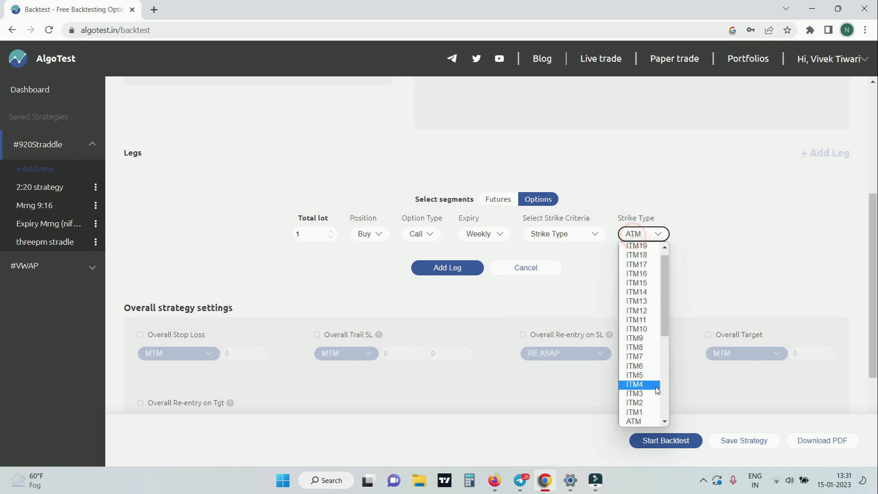
pyautogui.click(672, 244)
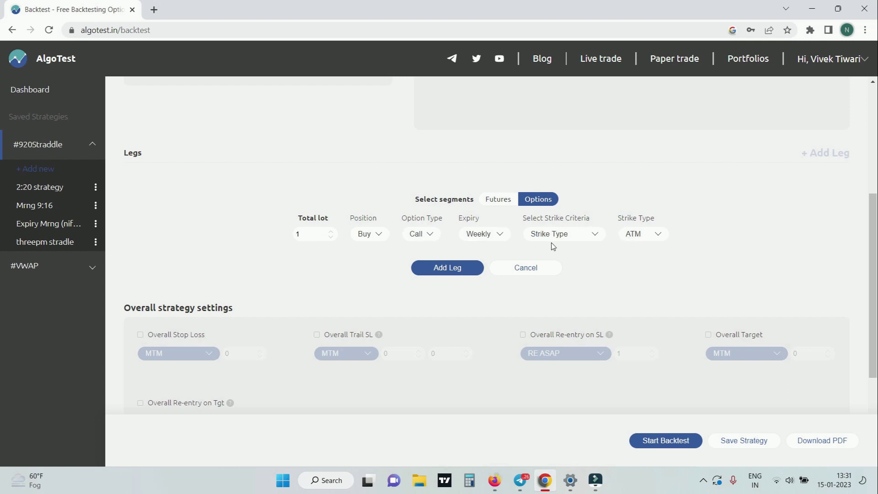
# Add the configured one-lot weekly ATM call buy leg to the strategy.
pyautogui.scroll(5, 406, 238)
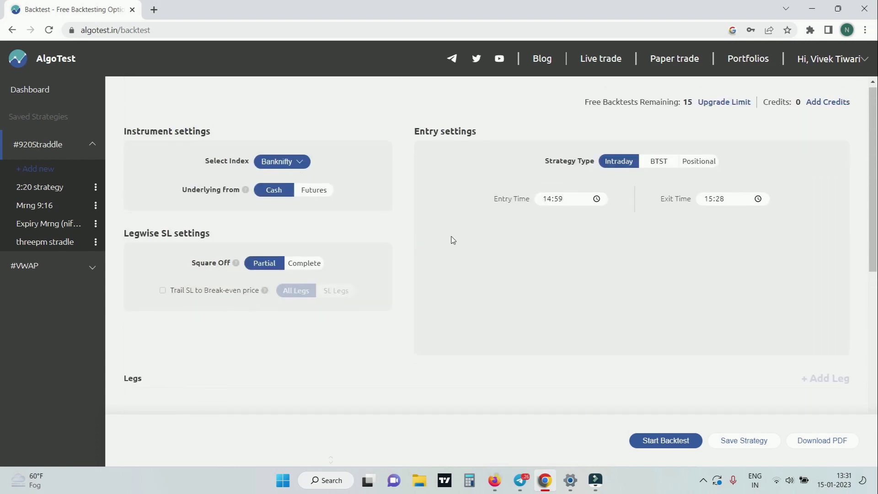
pyautogui.scroll(-6, 451, 239)
pyautogui.click(455, 213)
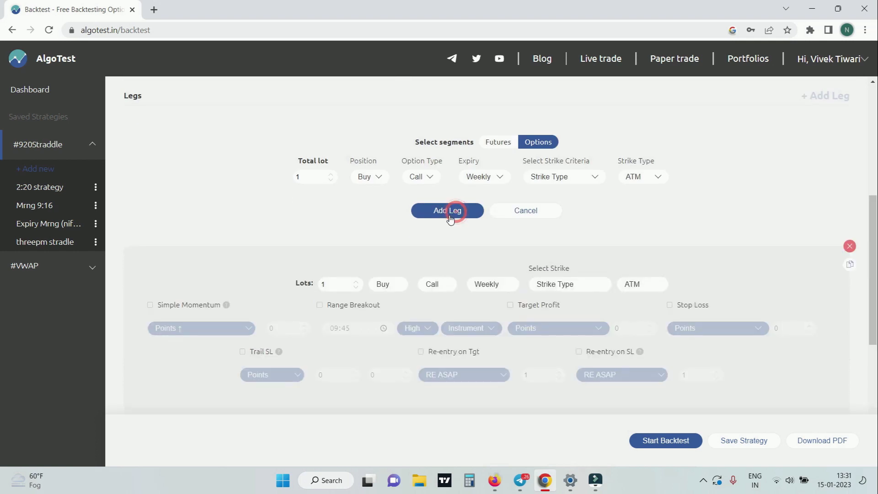
# Change the option type to Put and add a second one-lot weekly ATM buy leg.
pyautogui.scroll(-1, 594, 238)
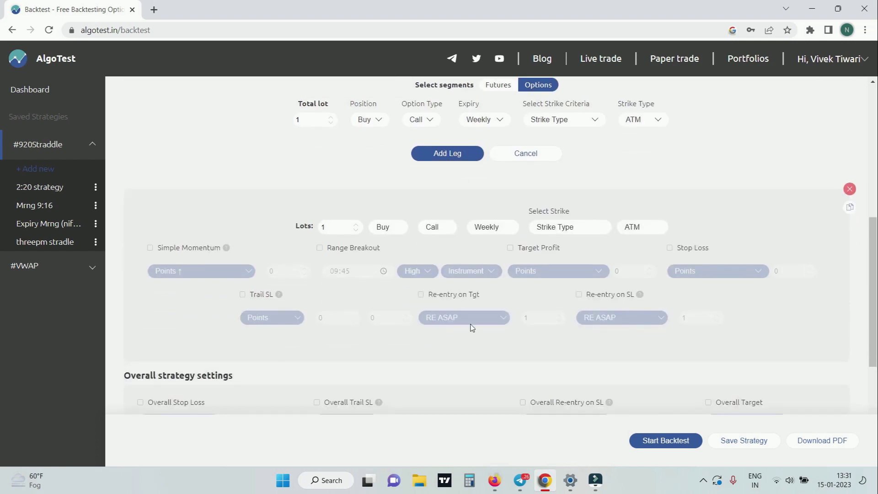
pyautogui.scroll(3, 502, 290)
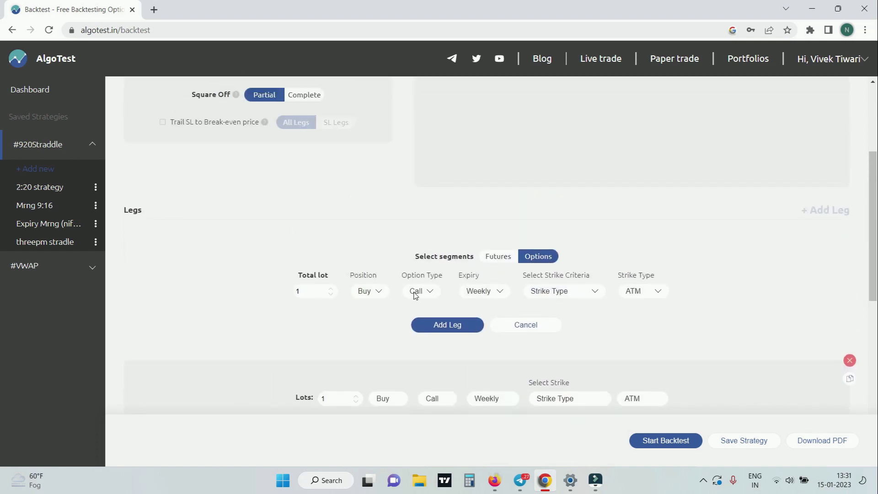
pyautogui.click(415, 294)
pyautogui.click(419, 312)
pyautogui.click(458, 330)
# Review the added call and put legs and the settings available for each.
pyautogui.scroll(-5, 576, 182)
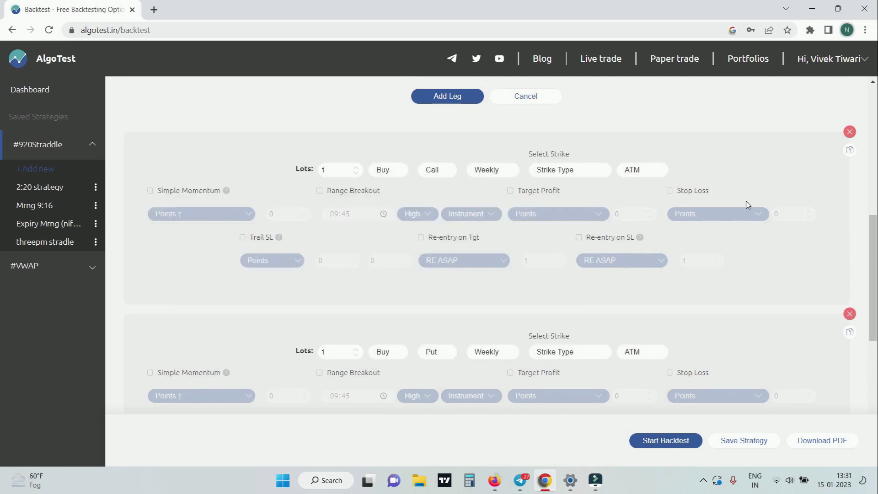
pyautogui.scroll(-3, 567, 293)
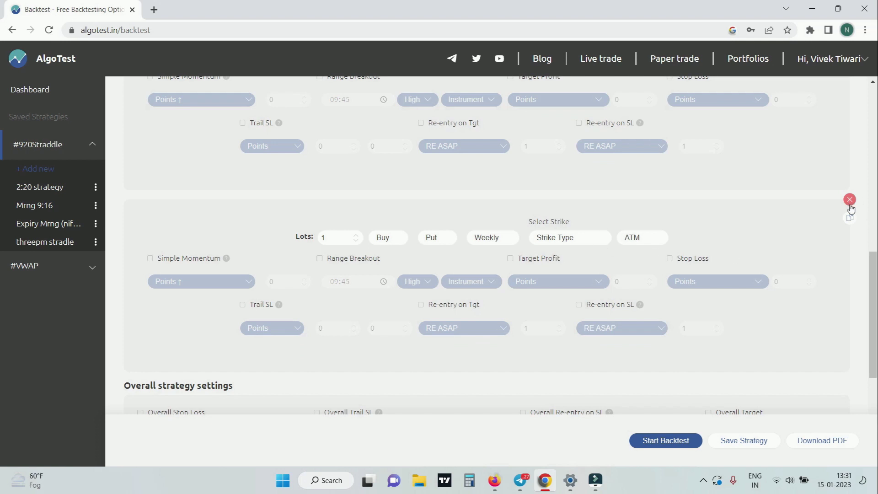
pyautogui.scroll(3, 849, 209)
pyautogui.scroll(4, 849, 210)
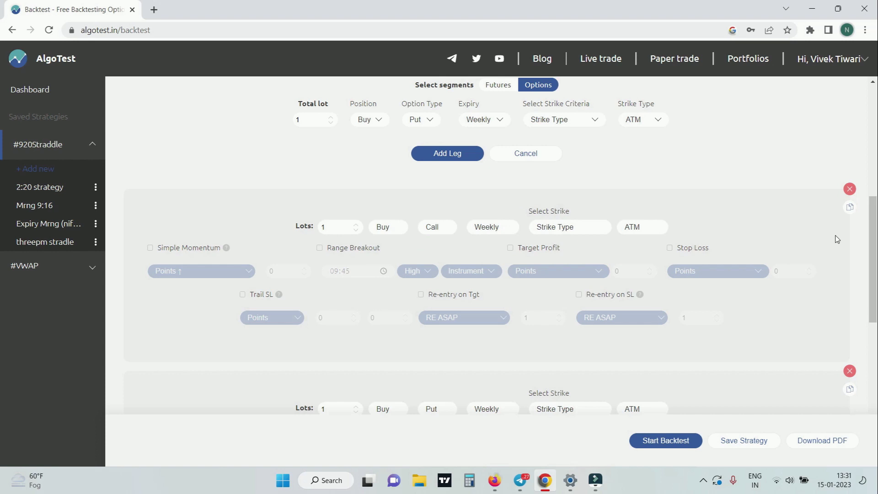
pyautogui.scroll(-2, 835, 239)
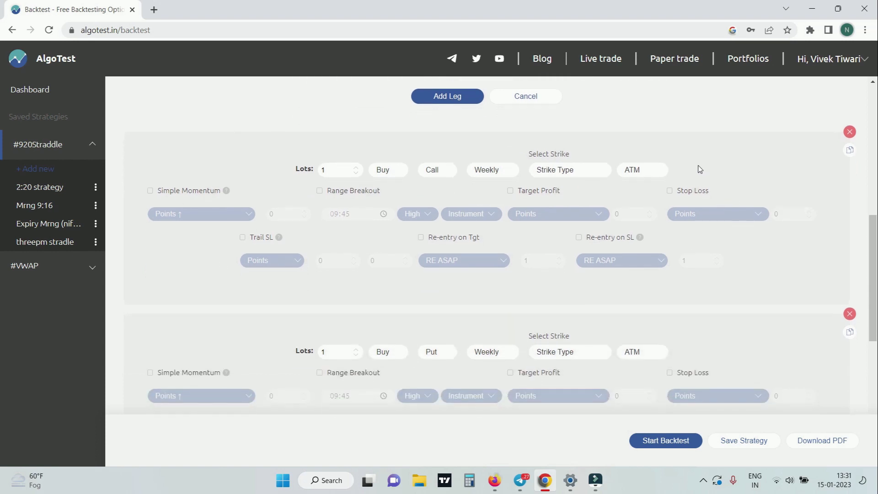
pyautogui.scroll(-3, 833, 261)
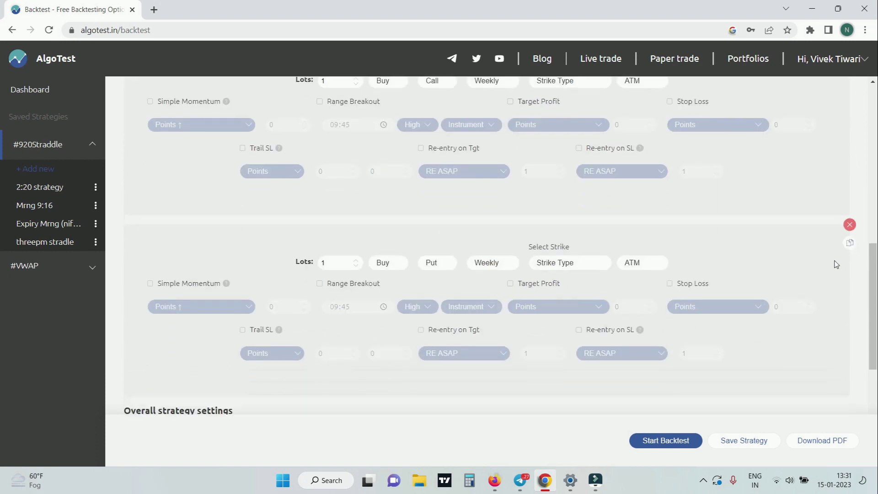
pyautogui.scroll(5, 640, 256)
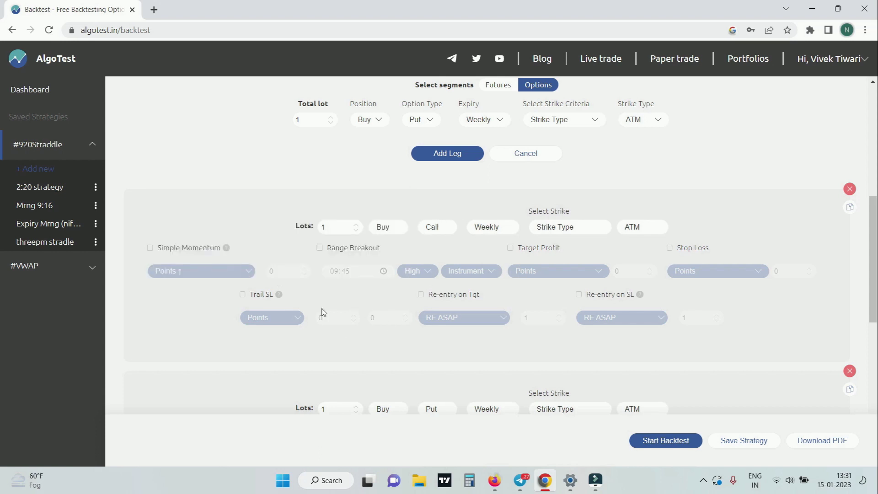
# Enable the stop loss on the call leg and set it to 20 points.
pyautogui.click(669, 250)
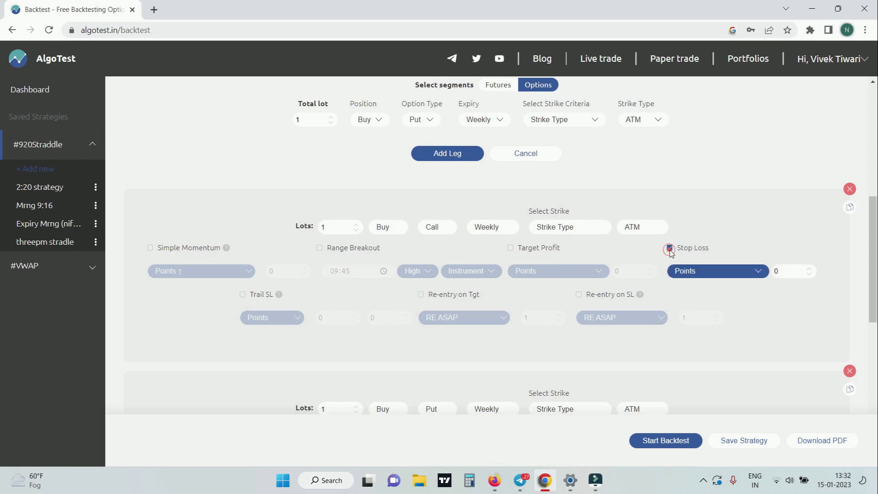
pyautogui.click(695, 275)
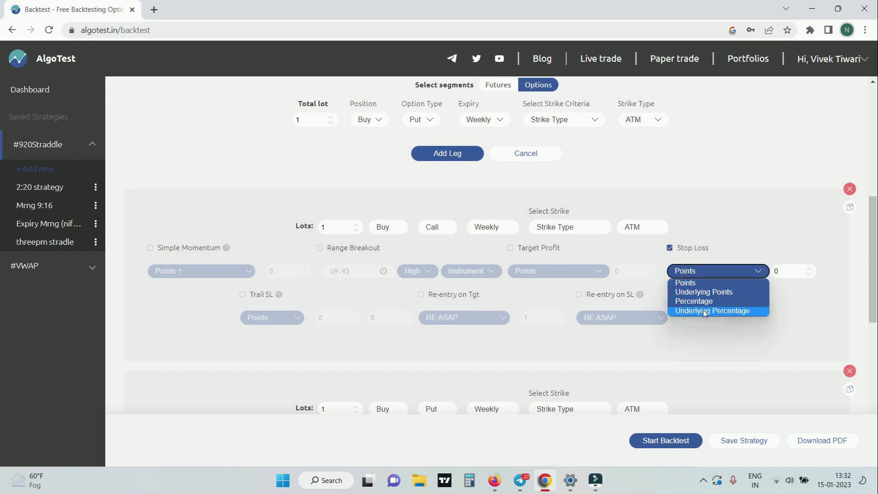
pyautogui.click(701, 283)
pyautogui.click(787, 271)
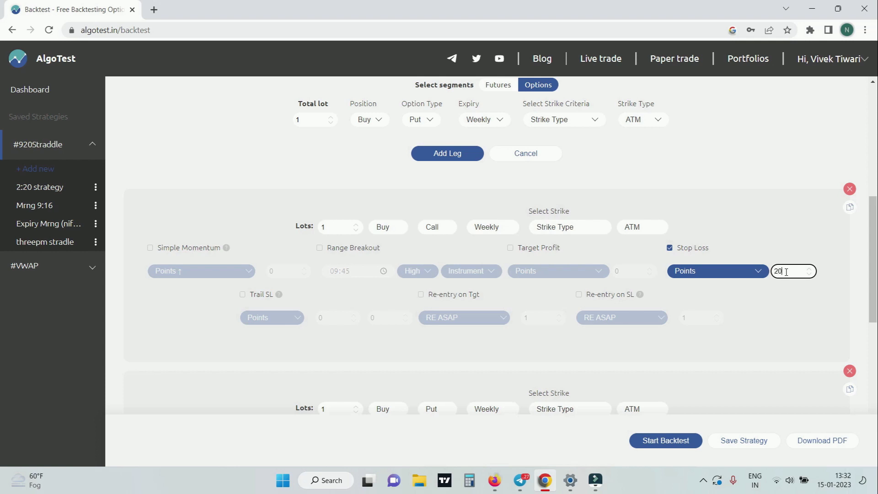
pyautogui.click(777, 255)
# Enable the stop loss on the put leg and set it to 20 points.
pyautogui.scroll(-4, 674, 284)
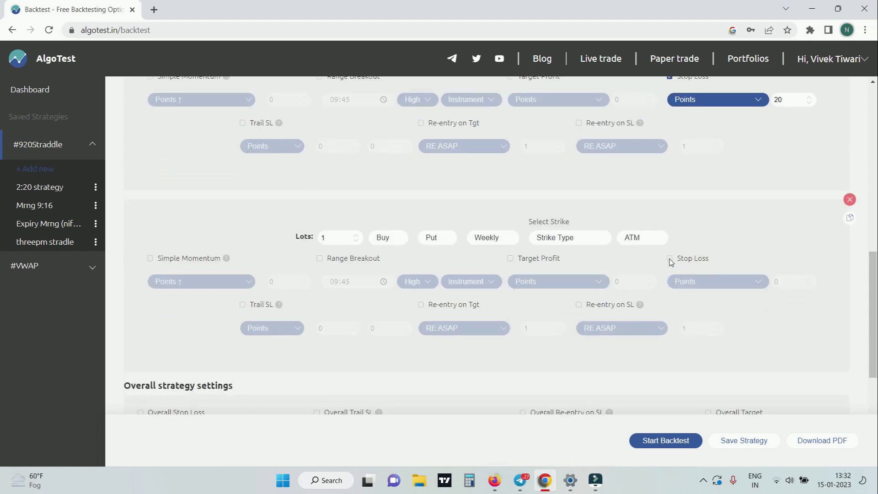
pyautogui.click(670, 259)
pyautogui.click(784, 281)
pyautogui.write('2')
pyautogui.click(742, 226)
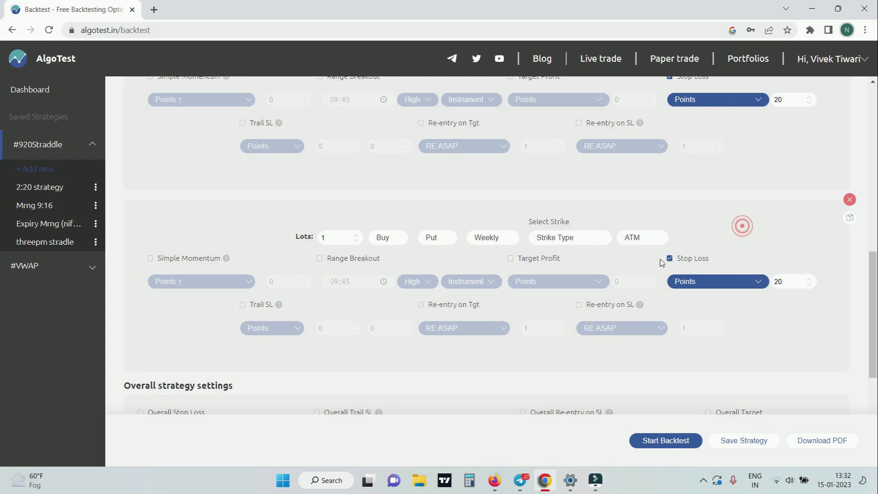
# Try a target profit of 1000 points on the put leg and disable it again.
pyautogui.click(511, 258)
pyautogui.click(631, 282)
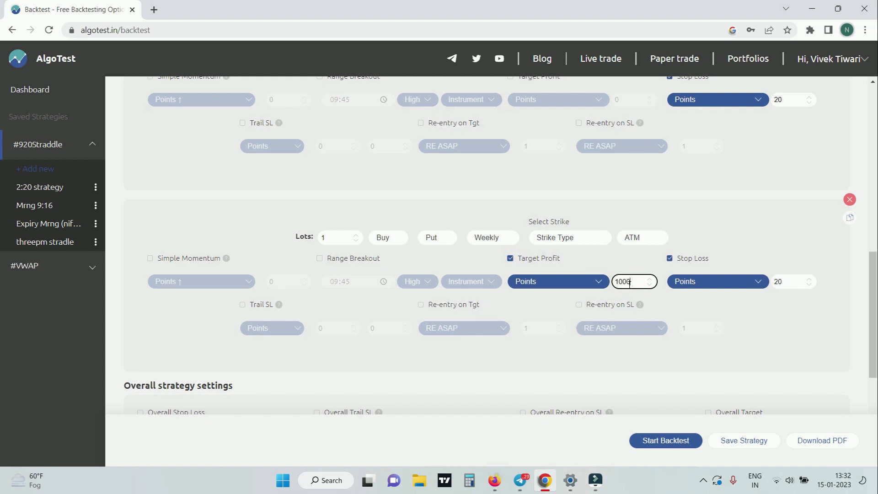
pyautogui.click(510, 259)
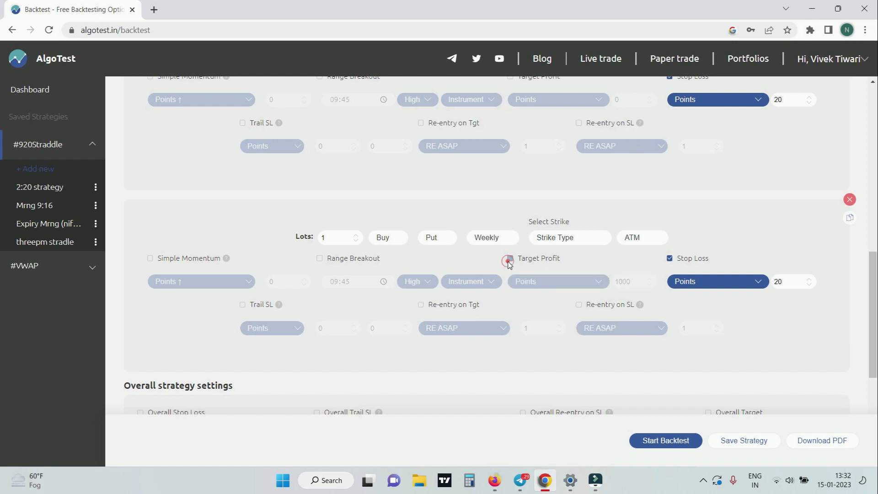
# Enable the trailing stop loss on the put leg in points, with values 50 and 5.
pyautogui.click(243, 306)
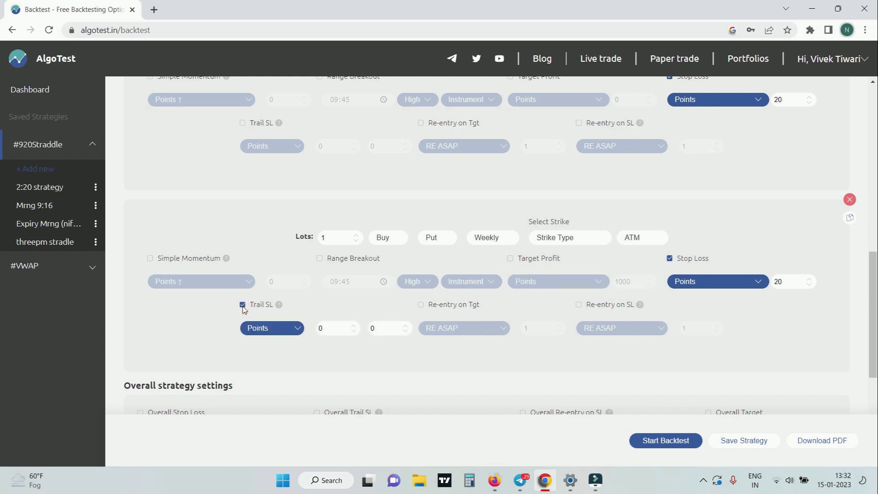
pyautogui.click(270, 337)
pyautogui.click(261, 339)
pyautogui.click(326, 330)
pyautogui.press('BackSpace')
pyautogui.write('50')
pyautogui.click(382, 329)
pyautogui.press('BackSpace')
pyautogui.write('5')
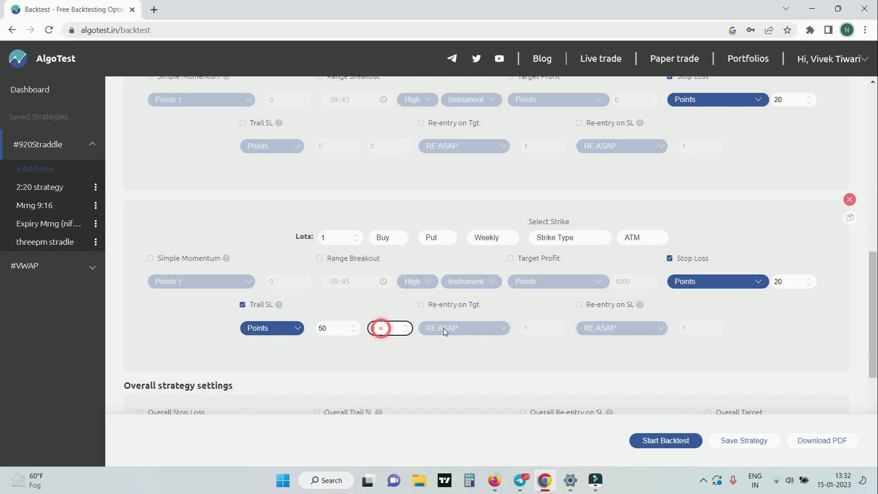
# Disable the trailing stop loss on the put leg.
pyautogui.click(370, 306)
pyautogui.click(243, 306)
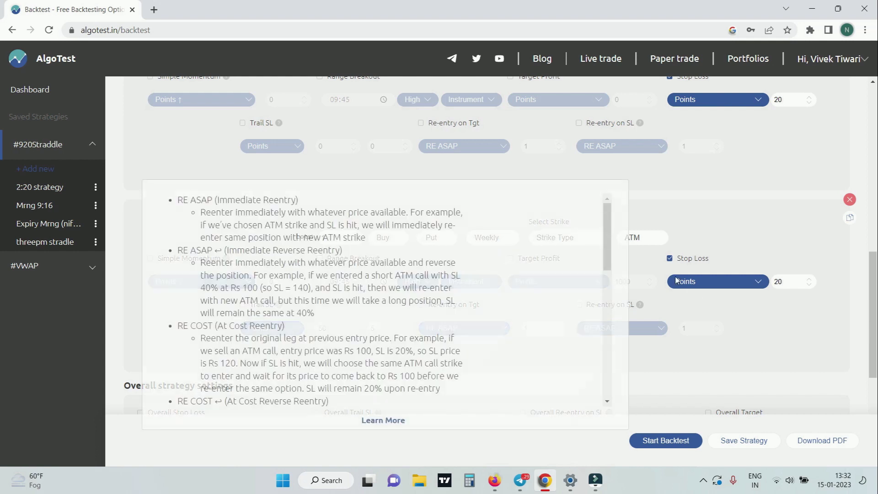
# Review the call and put leg settings against the overall strategy settings for stop loss, trailing stop loss, re-entry and target.
pyautogui.scroll(2, 700, 303)
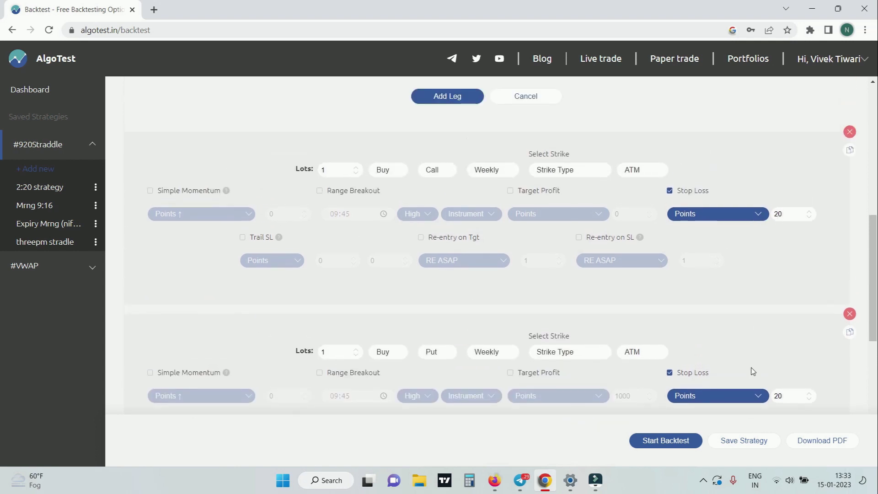
pyautogui.scroll(-4, 730, 270)
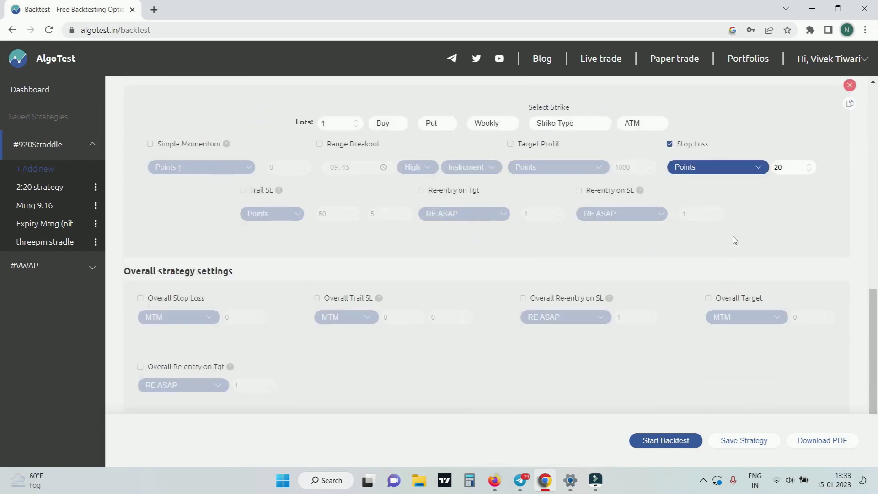
pyautogui.scroll(4, 718, 206)
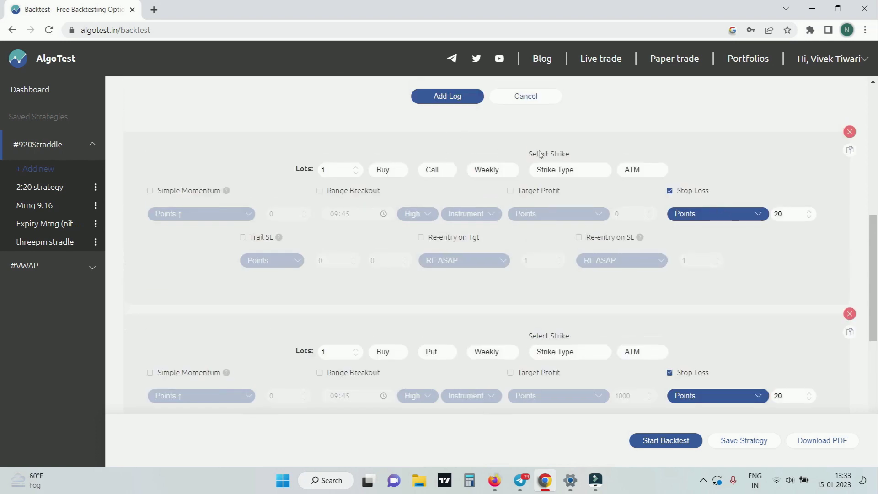
pyautogui.scroll(-3, 470, 388)
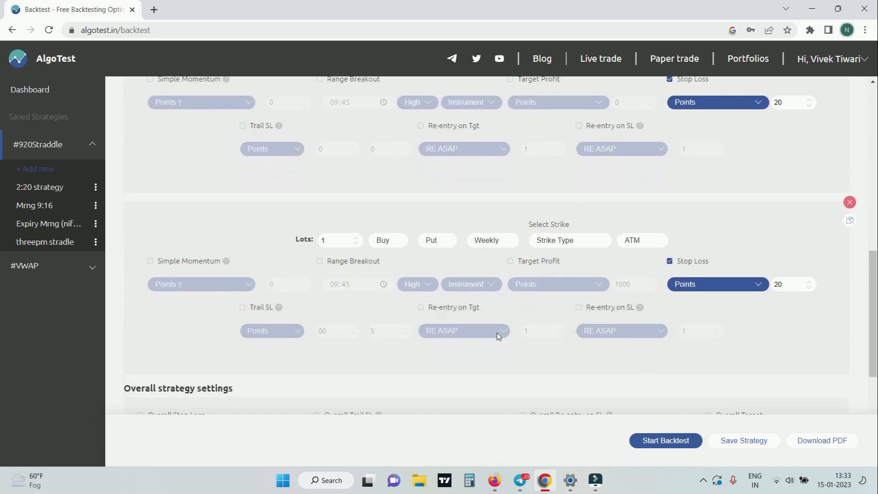
pyautogui.scroll(-1, 500, 288)
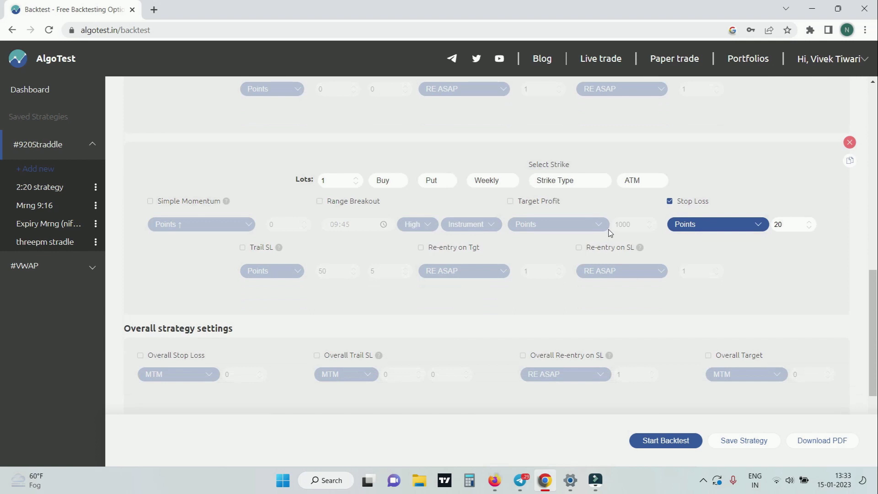
pyautogui.scroll(-4, 322, 227)
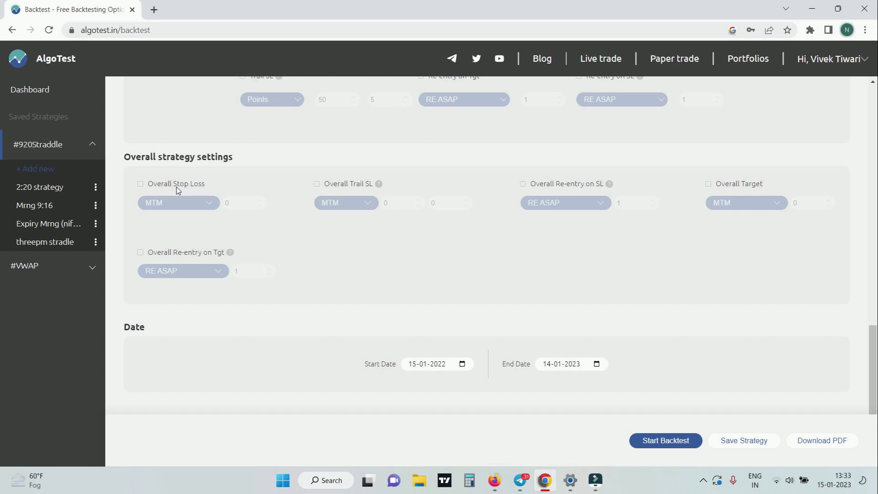
pyautogui.scroll(4, 723, 236)
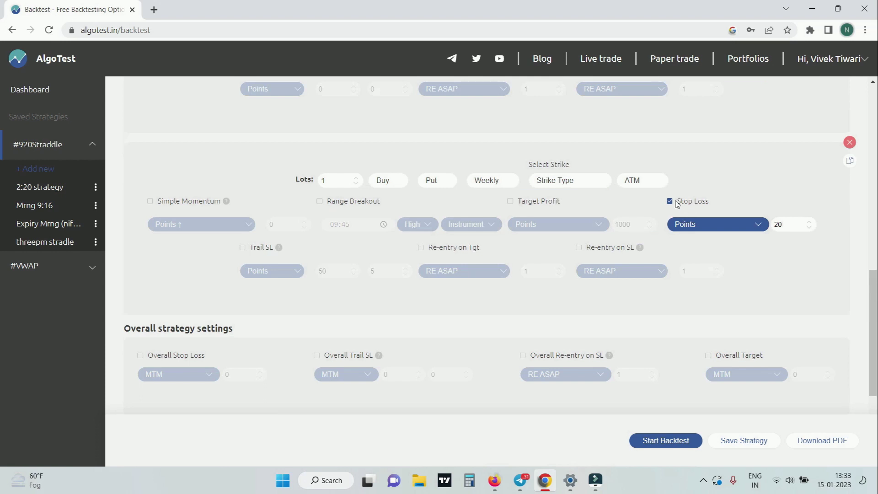
pyautogui.scroll(-4, 677, 203)
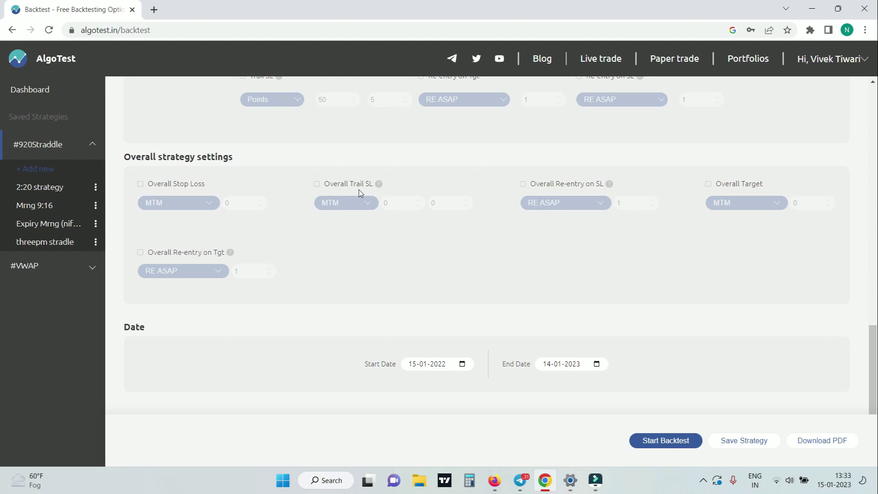
pyautogui.scroll(1, 352, 178)
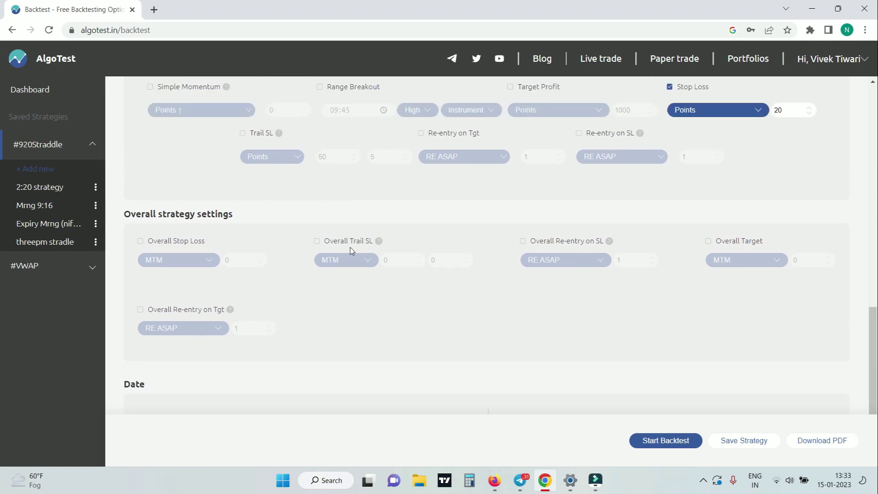
pyautogui.scroll(-1, 412, 197)
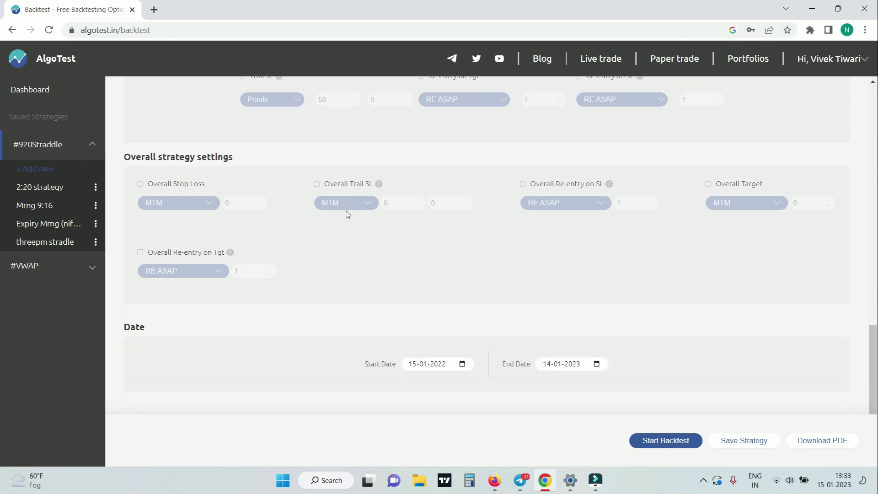
# Try the overall trailing stop loss with the MTM option and disable it again.
pyautogui.click(336, 185)
pyautogui.click(358, 196)
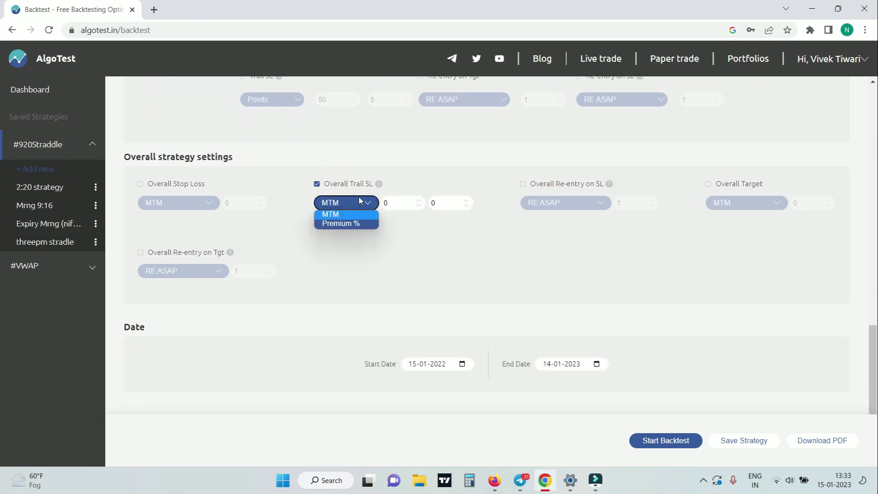
pyautogui.click(350, 214)
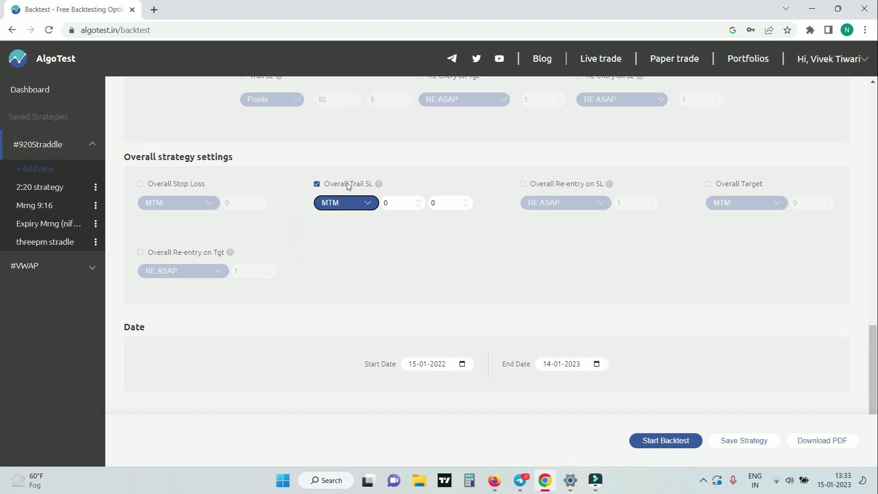
pyautogui.click(349, 184)
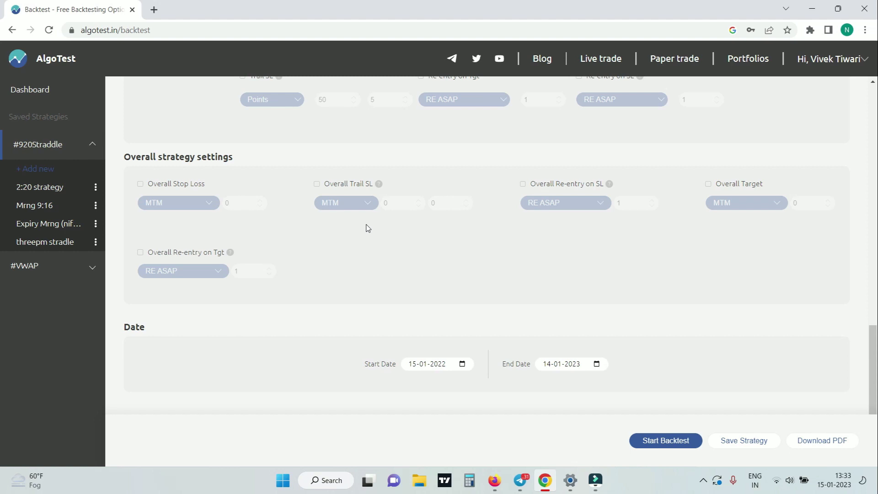
# Pick 15-01-2022 as the start date of the backtest.
pyautogui.scroll(-1, 368, 228)
pyautogui.scroll(2, 367, 229)
pyautogui.scroll(-2, 450, 252)
pyautogui.click(464, 350)
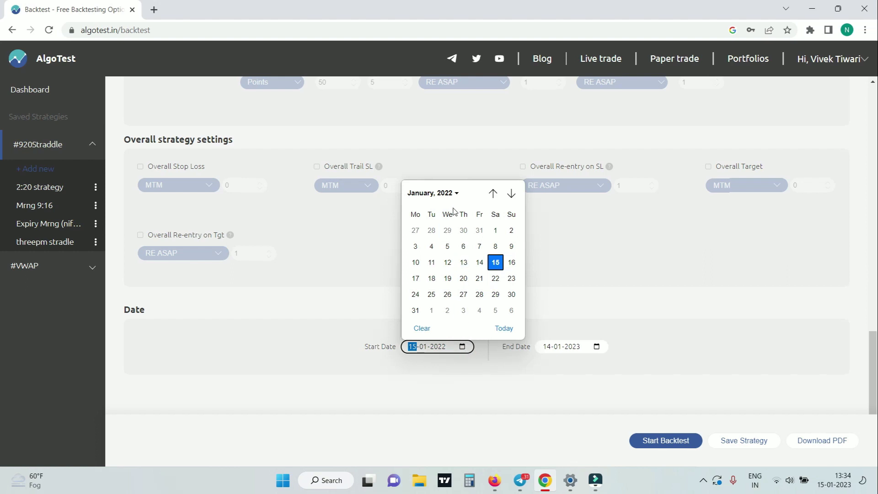
pyautogui.click(452, 193)
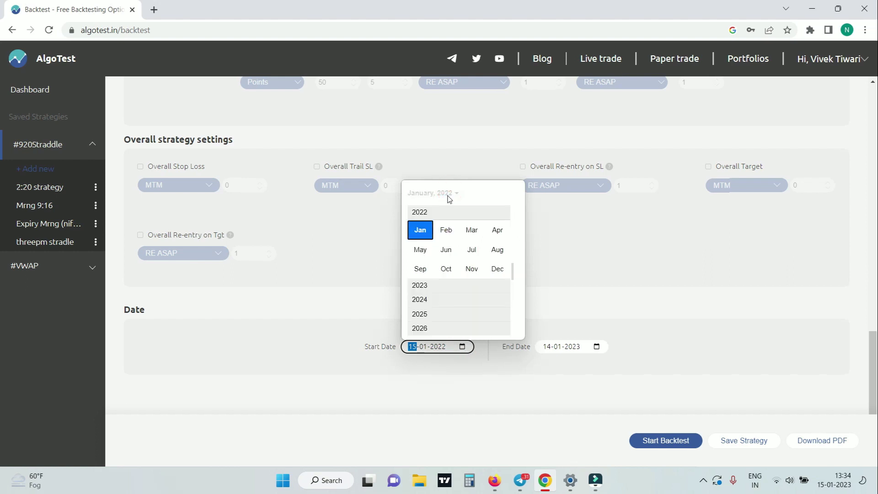
pyautogui.scroll(1, 435, 296)
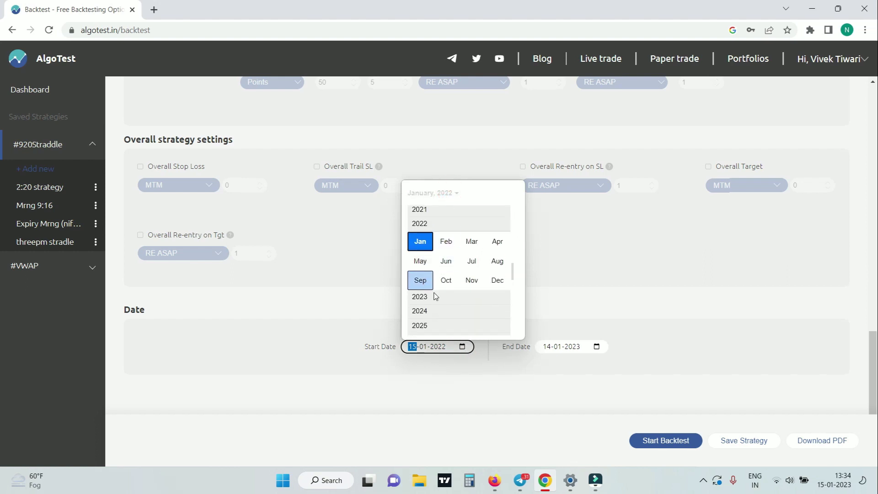
pyautogui.click(421, 244)
pyautogui.click(495, 262)
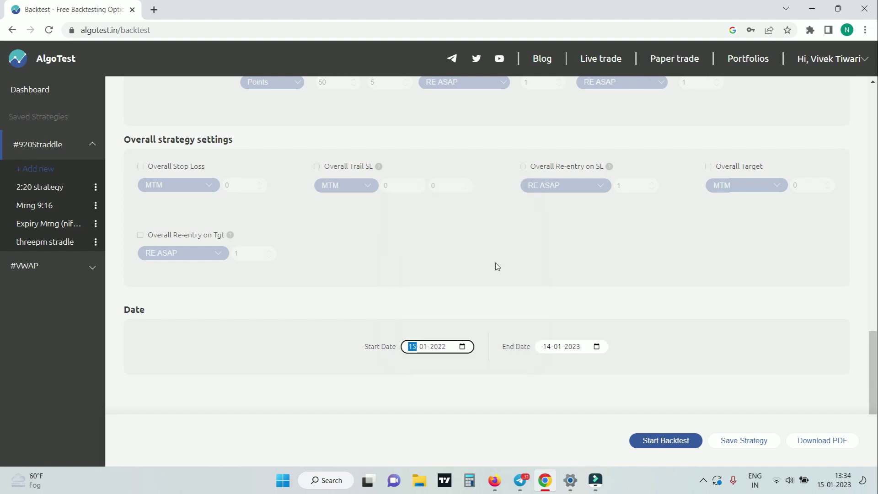
# Set the end date of the backtest to 31-12-2023.
pyautogui.click(597, 346)
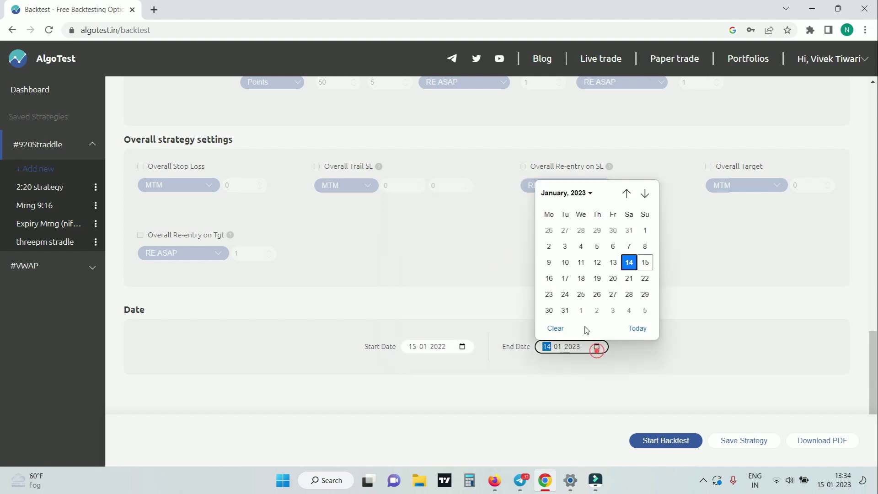
pyautogui.click(557, 193)
pyautogui.click(630, 270)
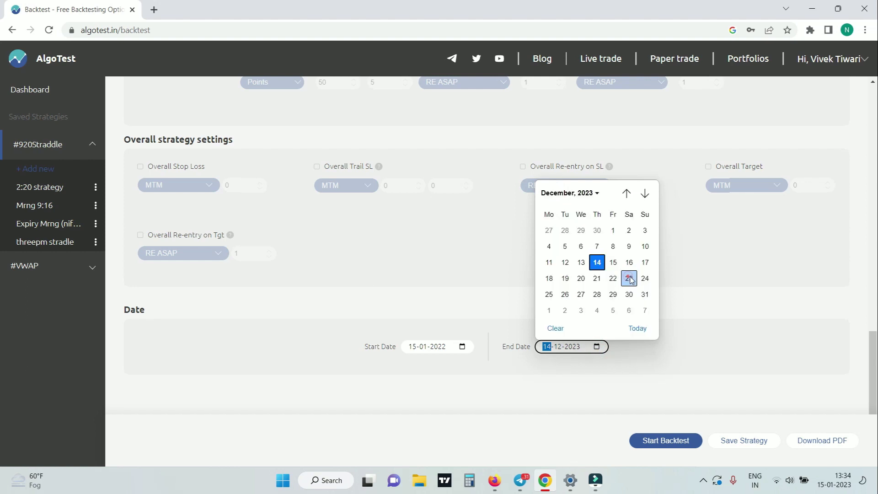
pyautogui.click(645, 294)
pyautogui.click(606, 321)
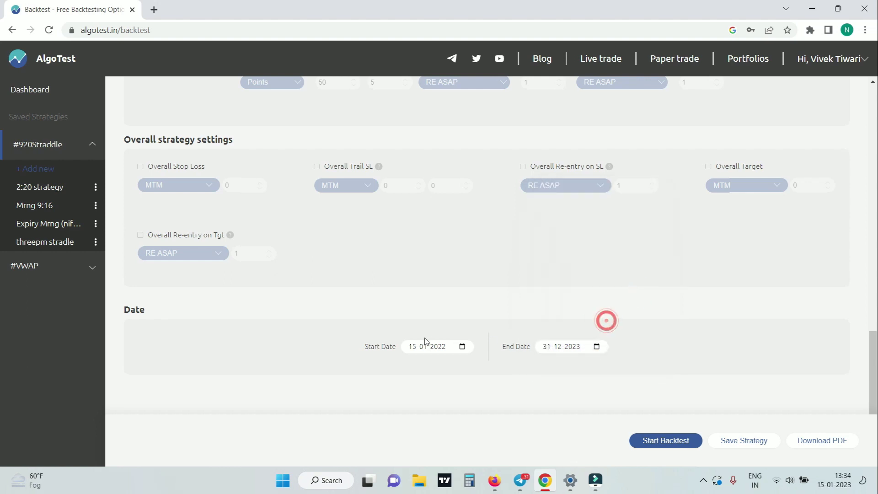
# Set the start date of the backtest to 01-01-2022.
pyautogui.click(420, 348)
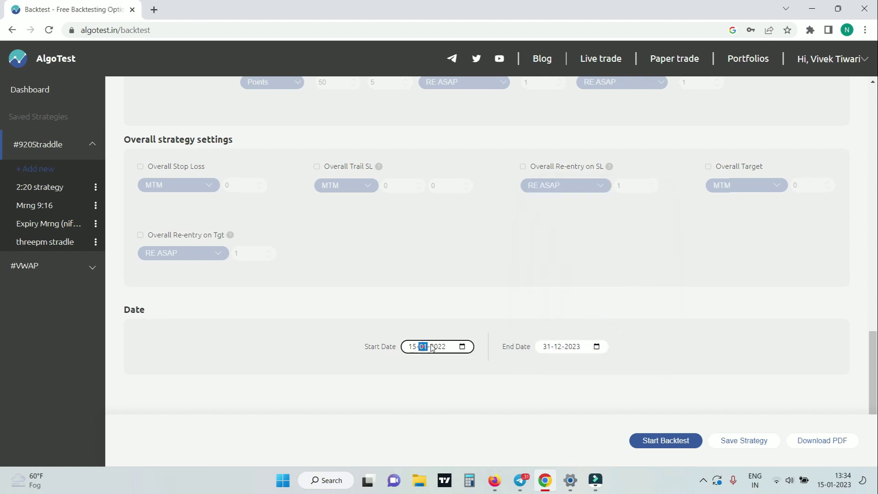
pyautogui.click(463, 347)
pyautogui.click(495, 230)
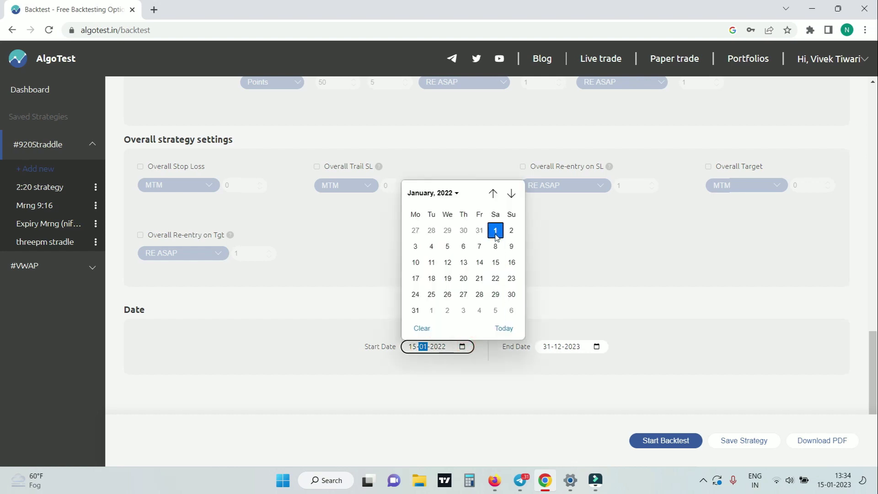
pyautogui.click(456, 326)
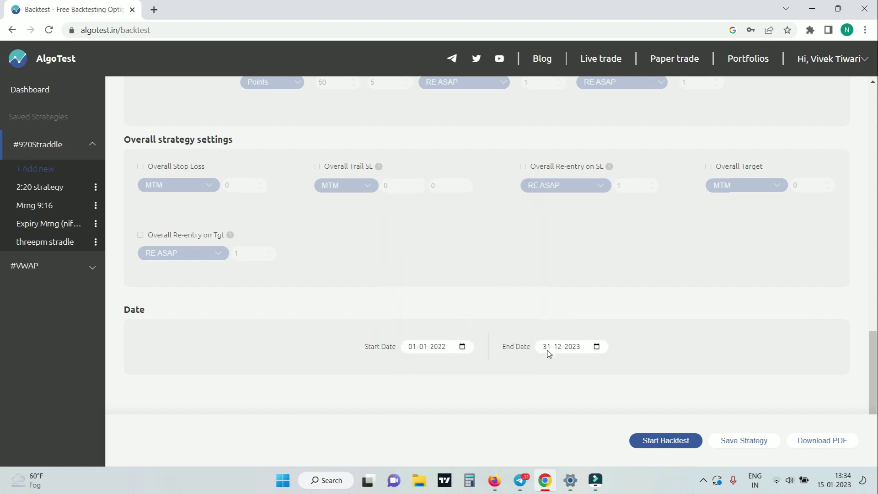
# Set the end date of the backtest to 31-12-2022.
pyautogui.click(583, 351)
pyautogui.click(596, 346)
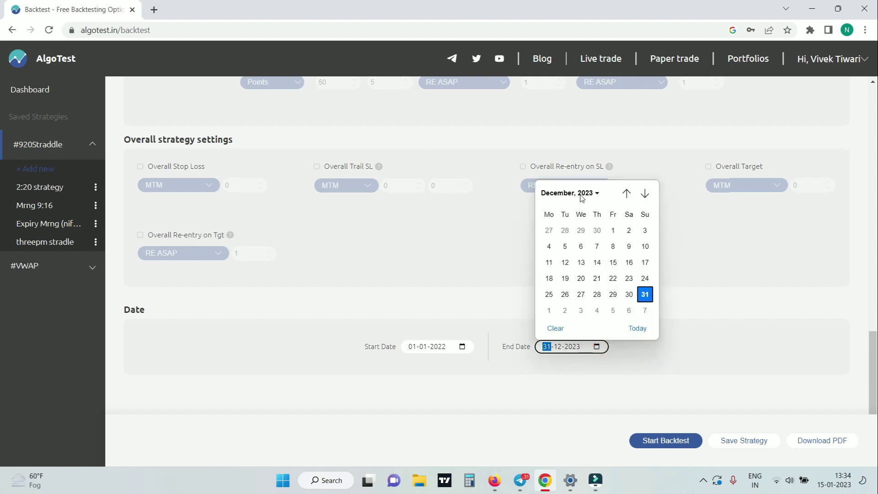
pyautogui.click(577, 194)
pyautogui.scroll(1, 567, 217)
pyautogui.click(565, 215)
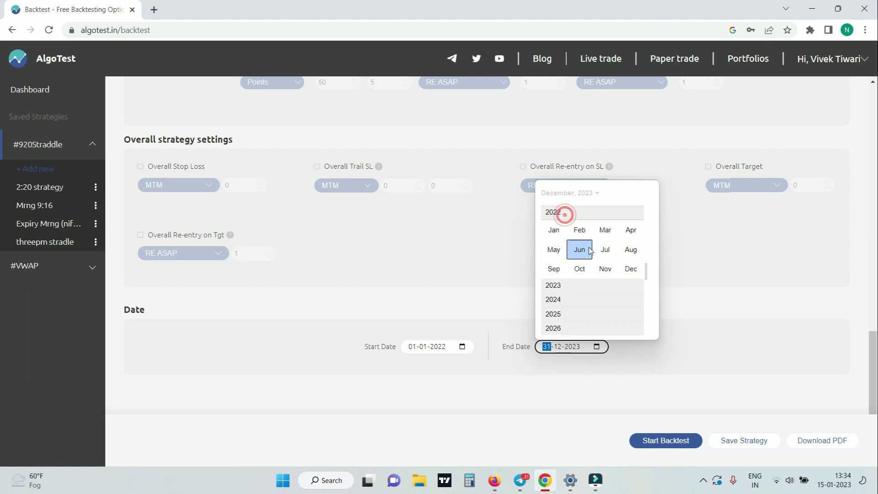
pyautogui.click(632, 267)
pyautogui.click(631, 295)
pyautogui.click(620, 314)
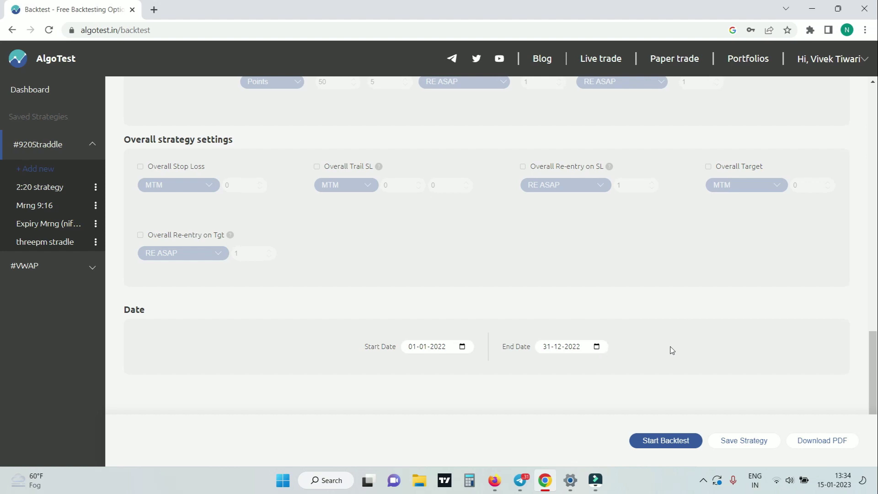
# Check the complete strategy setup from the instrument settings to the dates and run the backtest.
pyautogui.scroll(20, 653, 330)
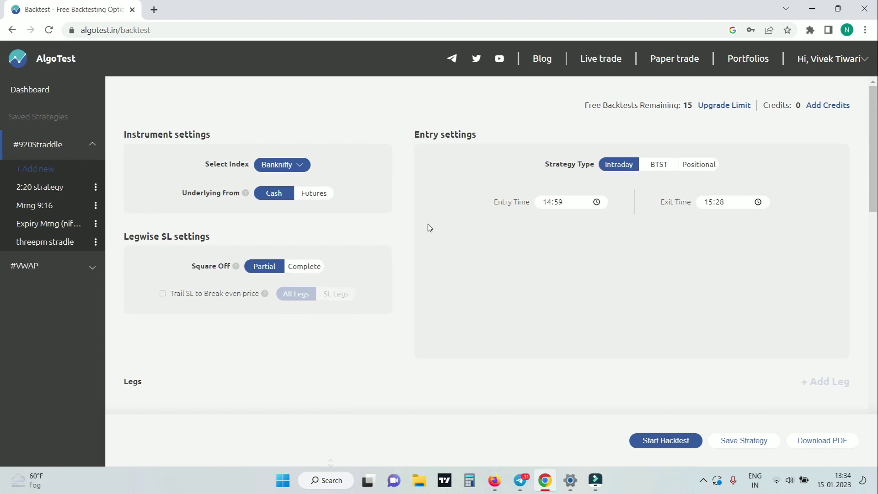
pyautogui.scroll(-15, 429, 227)
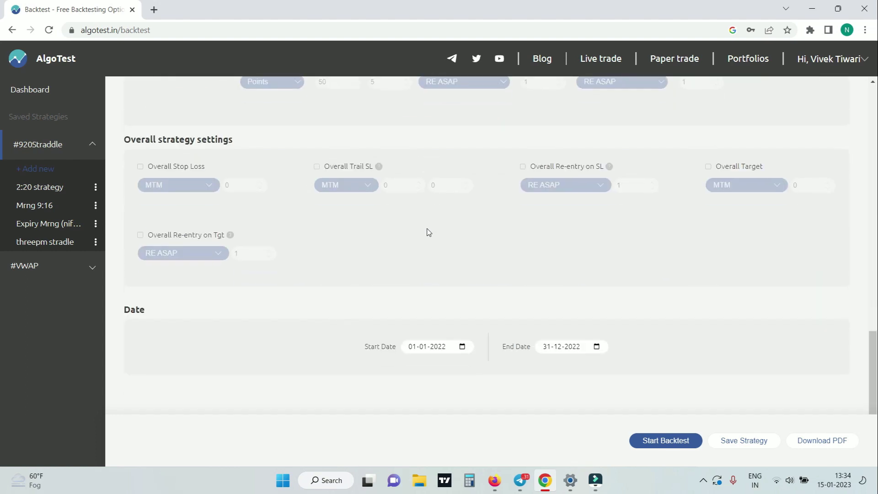
pyautogui.click(660, 441)
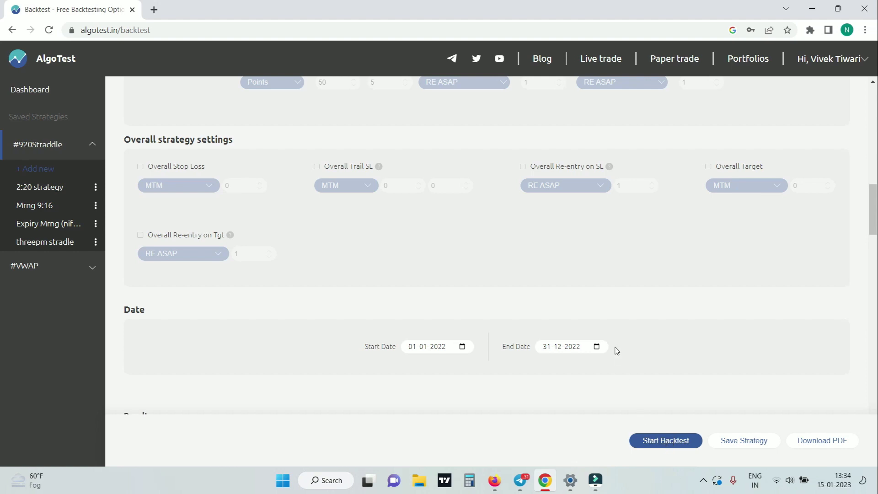
# Examine the backtest results: the cumulative profit chart, the drawdown chart and the month-by-month returns table.
pyautogui.scroll(-5, 566, 273)
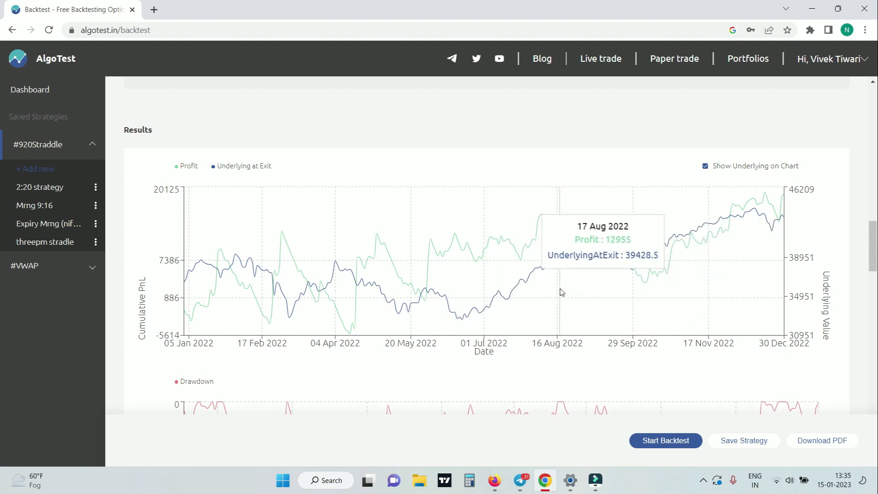
pyautogui.scroll(-3, 561, 293)
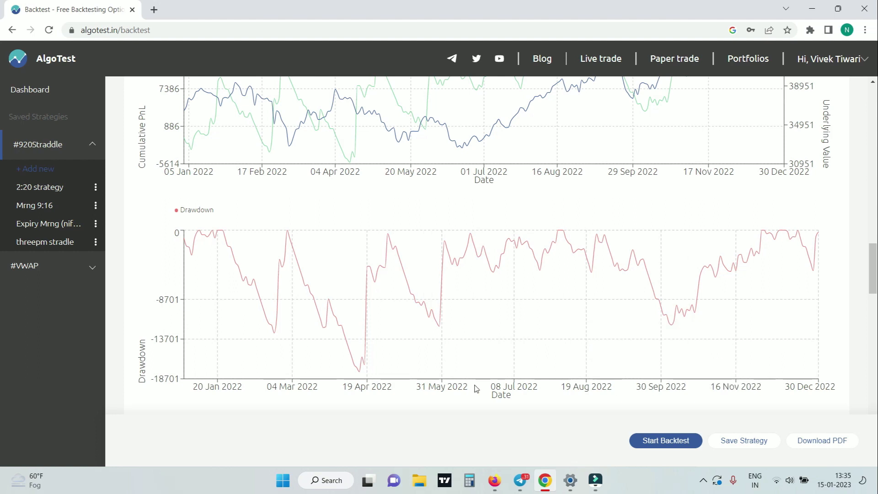
pyautogui.scroll(-6, 191, 317)
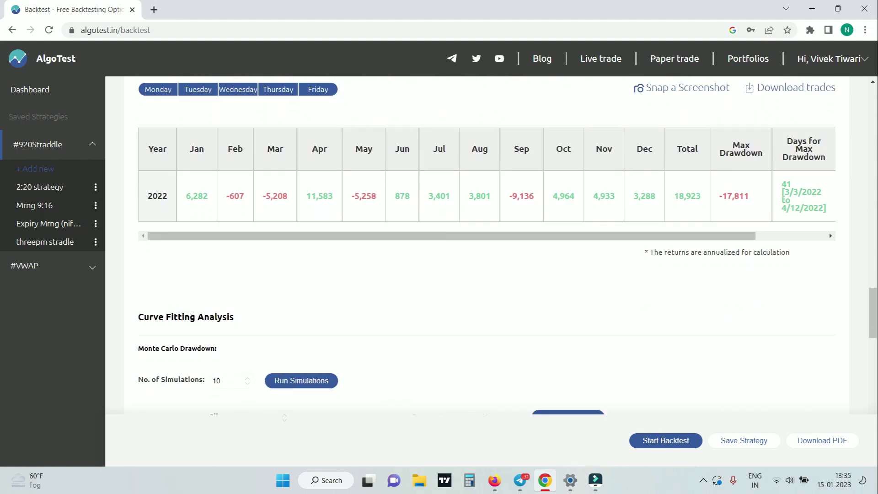
pyautogui.scroll(2, 191, 317)
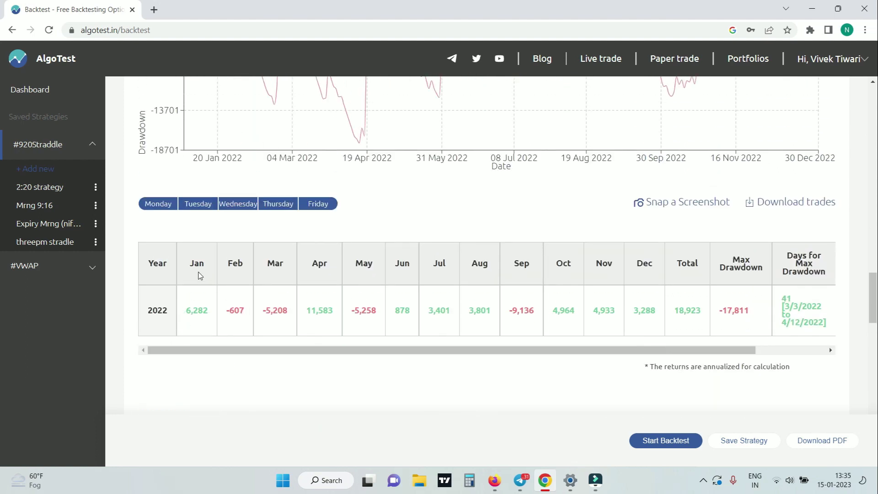
pyautogui.scroll(-1, 200, 277)
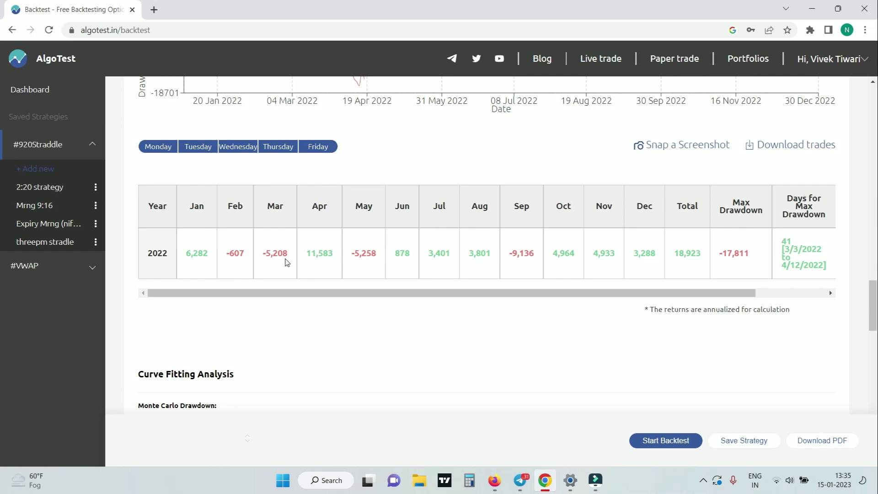
# Examine the 2022 total profit and the maximum drawdown in the month-by-month returns table.
pyautogui.moveTo(671, 305); pyautogui.dragTo(703, 220)
pyautogui.doubleClick(678, 208)
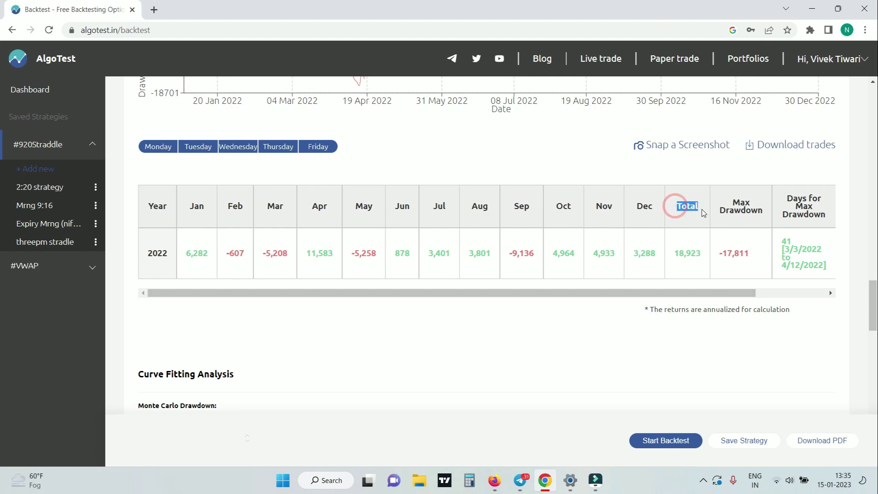
pyautogui.moveTo(701, 254); pyautogui.dragTo(677, 254)
pyautogui.moveTo(731, 202); pyautogui.dragTo(711, 173)
pyautogui.click(710, 173)
pyautogui.moveTo(751, 254); pyautogui.dragTo(720, 265)
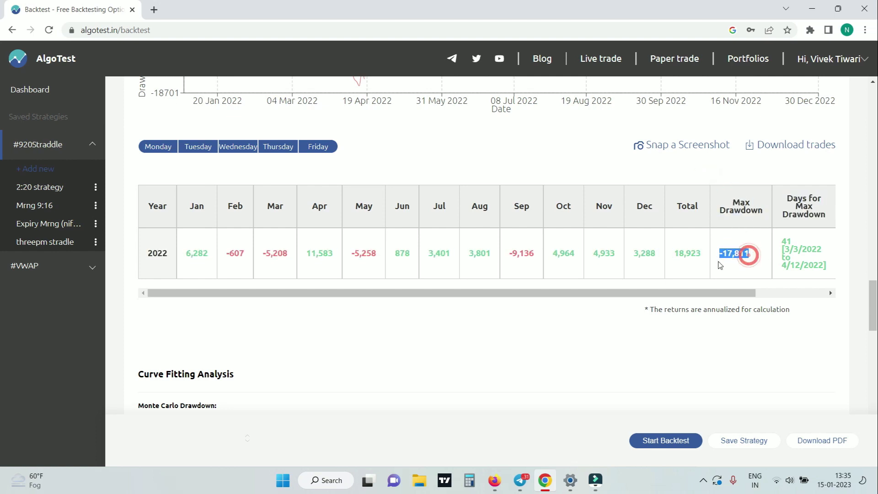
pyautogui.click(592, 163)
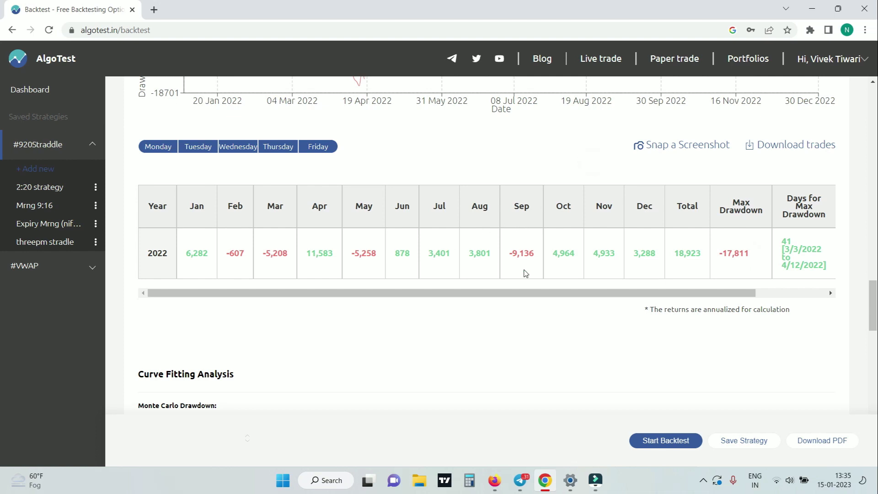
# Look over the rest of the returns table and the Curve Fitting Analysis section with its Monte Carlo drawdown and slippage options.
pyautogui.scroll(-2, 403, 264)
pyautogui.scroll(2, 402, 275)
pyautogui.moveTo(403, 297); pyautogui.dragTo(348, 313)
pyautogui.scroll(-4, 324, 276)
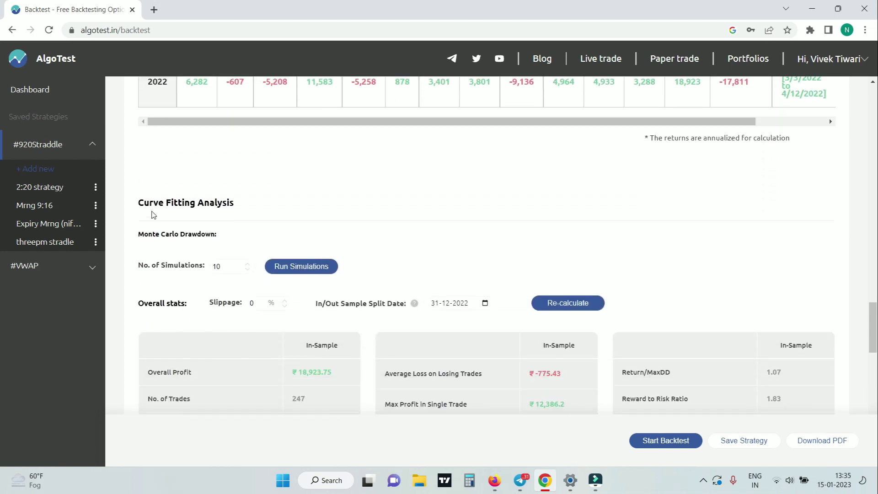
pyautogui.scroll(-3, 196, 222)
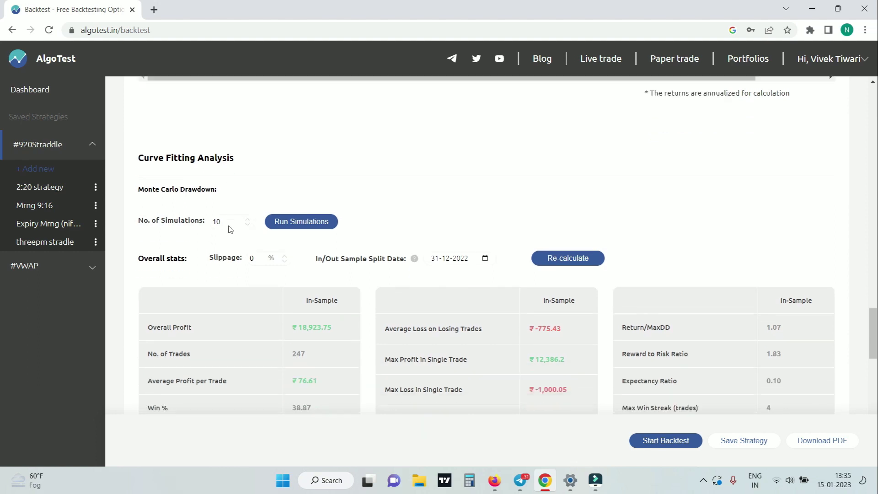
pyautogui.scroll(3, 227, 229)
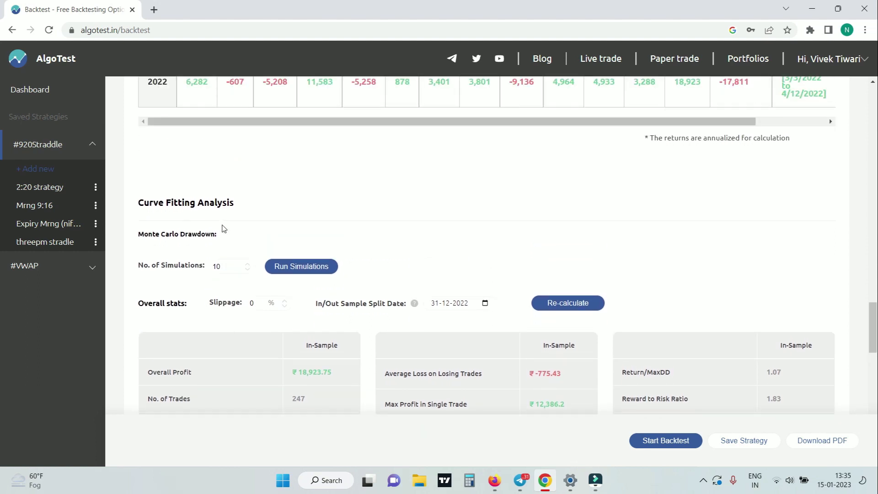
pyautogui.scroll(-1, 260, 243)
pyautogui.scroll(-2, 259, 244)
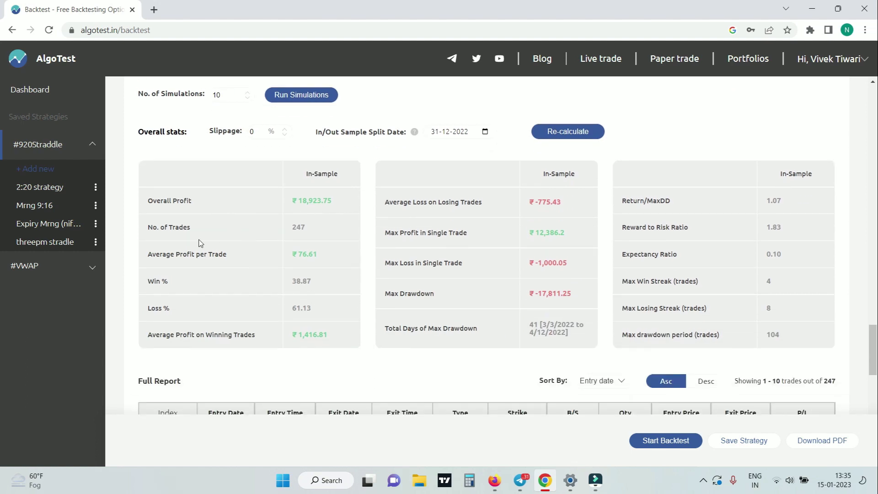
# Read the number of trades, average profit per trade, win and loss percentages and average profit on winning trades in the overall stats.
pyautogui.doubleClick(298, 226)
pyautogui.moveTo(318, 261); pyautogui.dragTo(286, 256)
pyautogui.doubleClick(314, 283)
pyautogui.moveTo(313, 316); pyautogui.dragTo(289, 313)
pyautogui.click(324, 299)
pyautogui.moveTo(324, 332); pyautogui.dragTo(289, 335)
pyautogui.click(302, 345)
# Read the average loss on losing trades, maximum profit and loss in a single trade and maximum drawdown in the overall stats.
pyautogui.moveTo(570, 205); pyautogui.dragTo(525, 205)
pyautogui.click(560, 204)
pyautogui.click(564, 230)
pyautogui.moveTo(564, 234); pyautogui.dragTo(540, 239)
pyautogui.click(546, 238)
pyautogui.click(535, 242)
pyautogui.moveTo(566, 263); pyautogui.dragTo(529, 267)
pyautogui.moveTo(533, 293)
pyautogui.mouseDown()
pyautogui.moveTo(572, 293)
pyautogui.moveTo(523, 296)
pyautogui.mouseUp()
pyautogui.click(475, 370)
# Review the trade-by-trade Full Report down to the end of its first page.
pyautogui.scroll(-5, 476, 370)
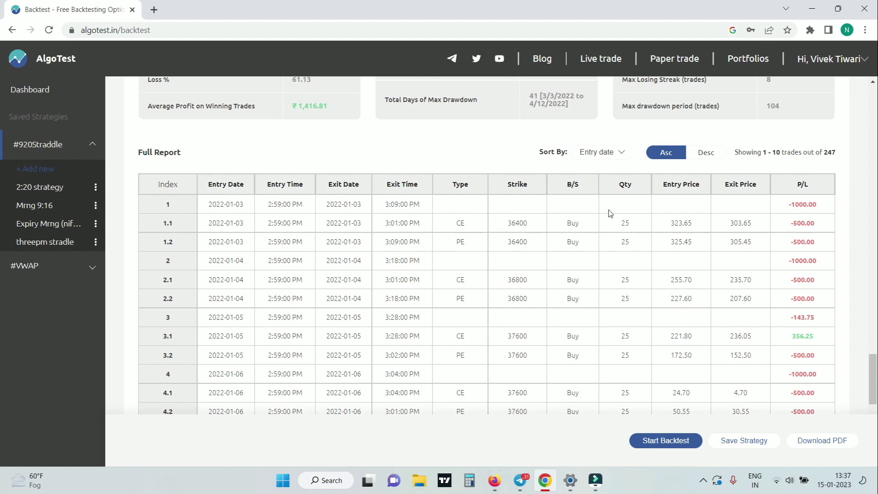
pyautogui.scroll(-9, 545, 254)
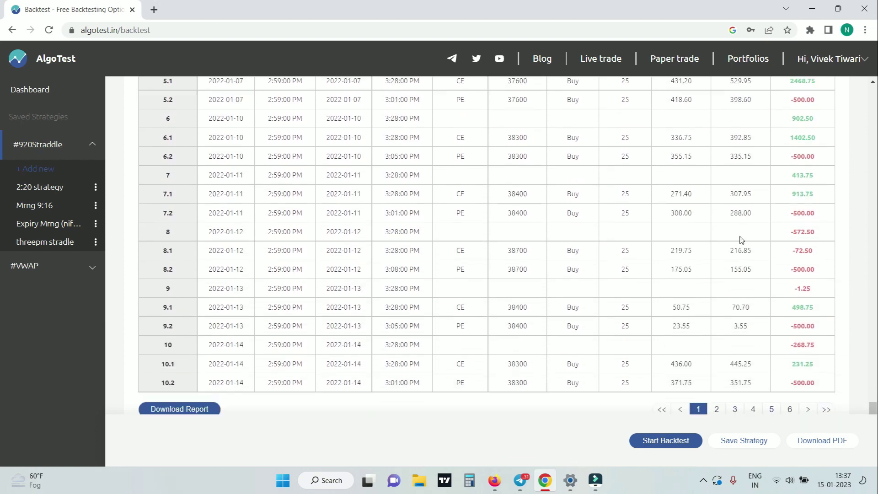
pyautogui.scroll(2, 588, 246)
pyautogui.scroll(-2, 574, 247)
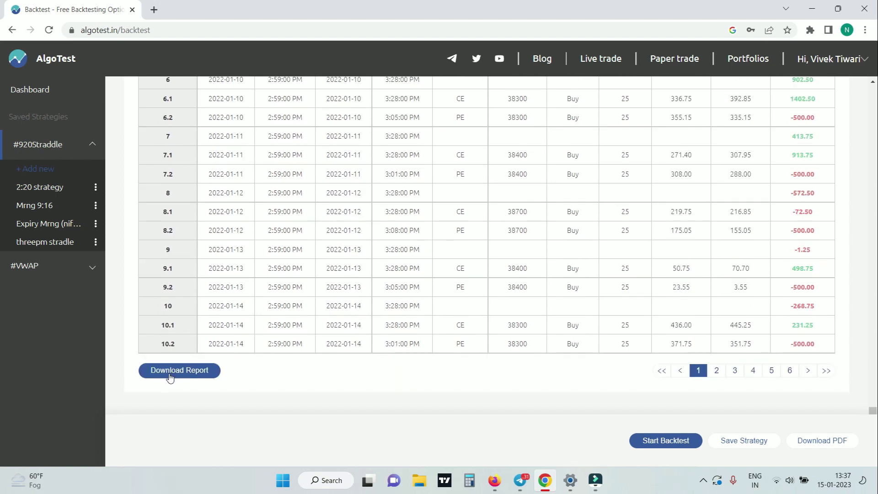
# Save the backtested strategy under the name fhfrghjrjhrtyj.
pyautogui.click(758, 445)
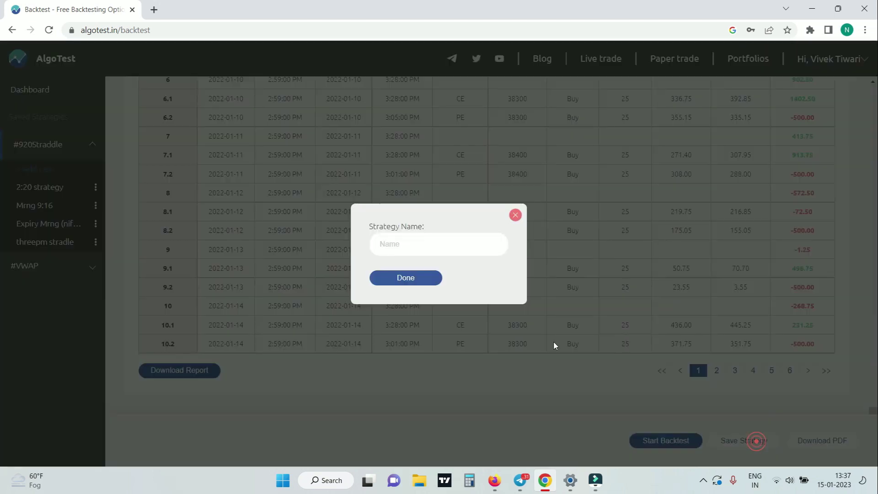
pyautogui.click(457, 242)
pyautogui.write('fhfrghjrjhrtyj')
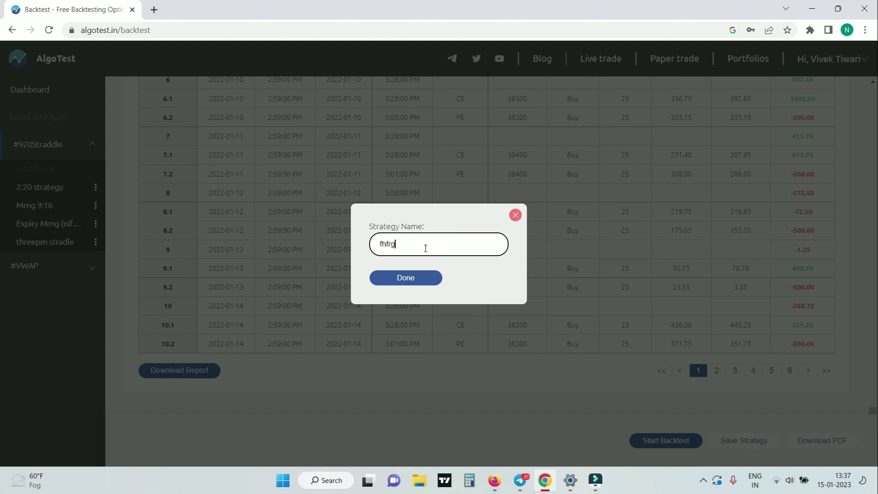
pyautogui.click(407, 280)
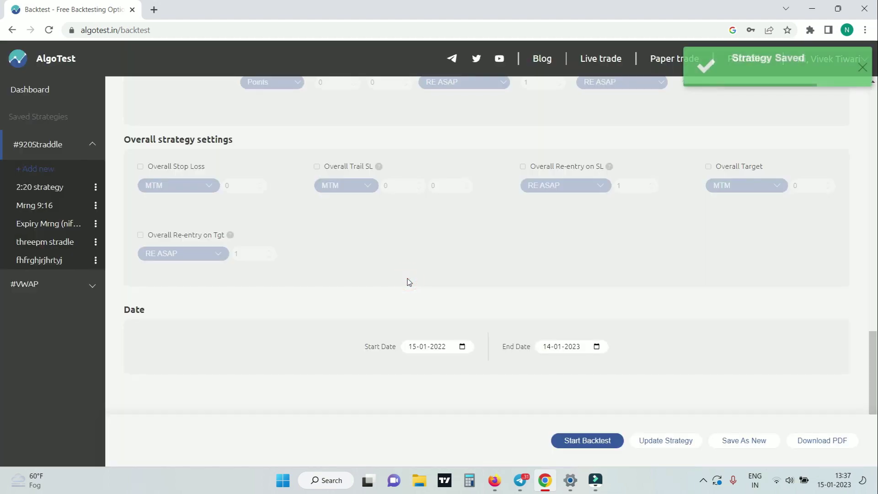
# Open the fhfrghjrjhrtyj strategy from the saved strategies.
pyautogui.click(96, 260)
pyautogui.click(45, 264)
pyautogui.click(46, 265)
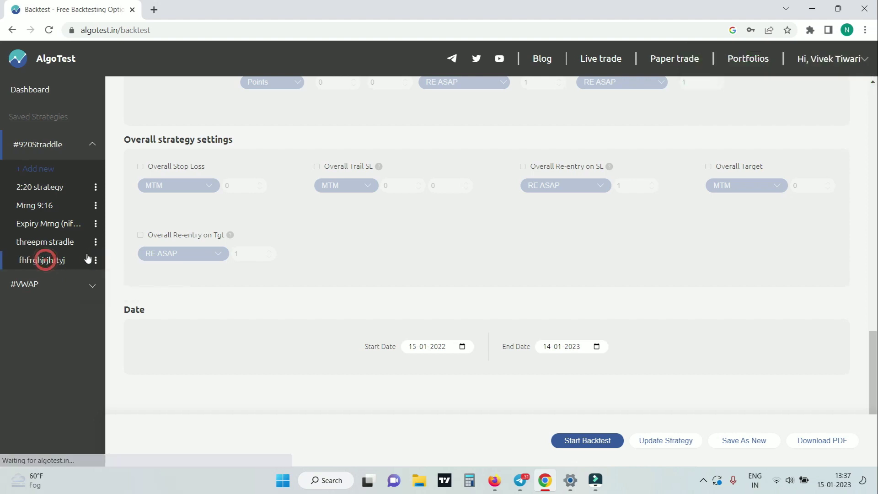
# Review the saved strategy's settings, including the index choices, from the instrument settings to the dates.
pyautogui.scroll(5, 357, 305)
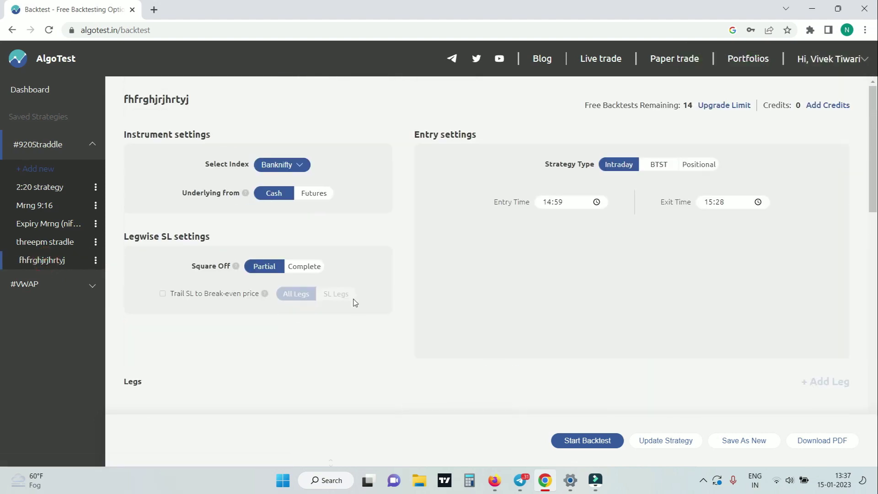
pyautogui.click(286, 160)
pyautogui.click(287, 165)
pyautogui.click(284, 132)
pyautogui.scroll(-7, 378, 247)
pyautogui.scroll(7, 379, 247)
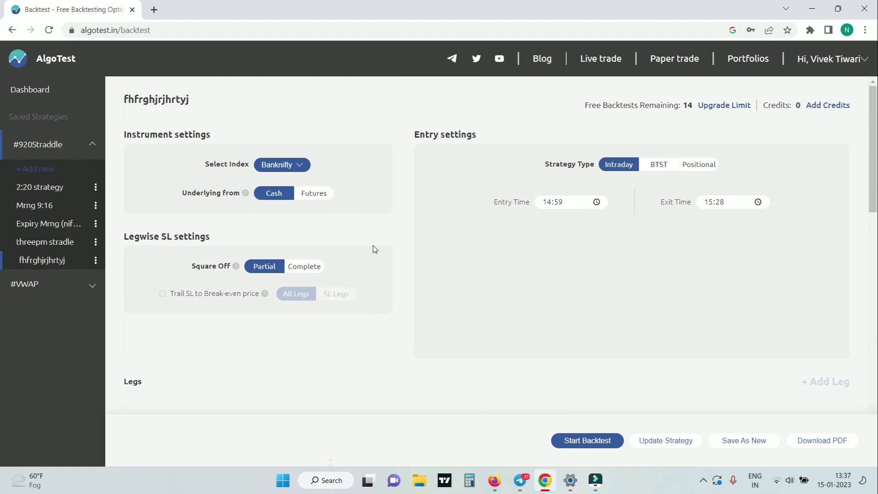